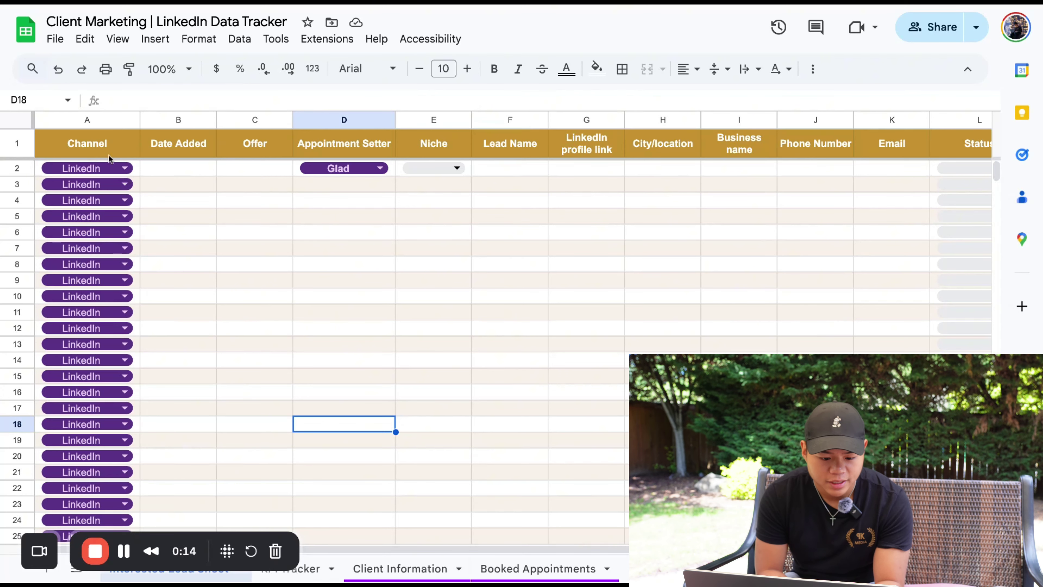
Set row 2's channel to LinkedIn from the dropdown
click(125, 168)
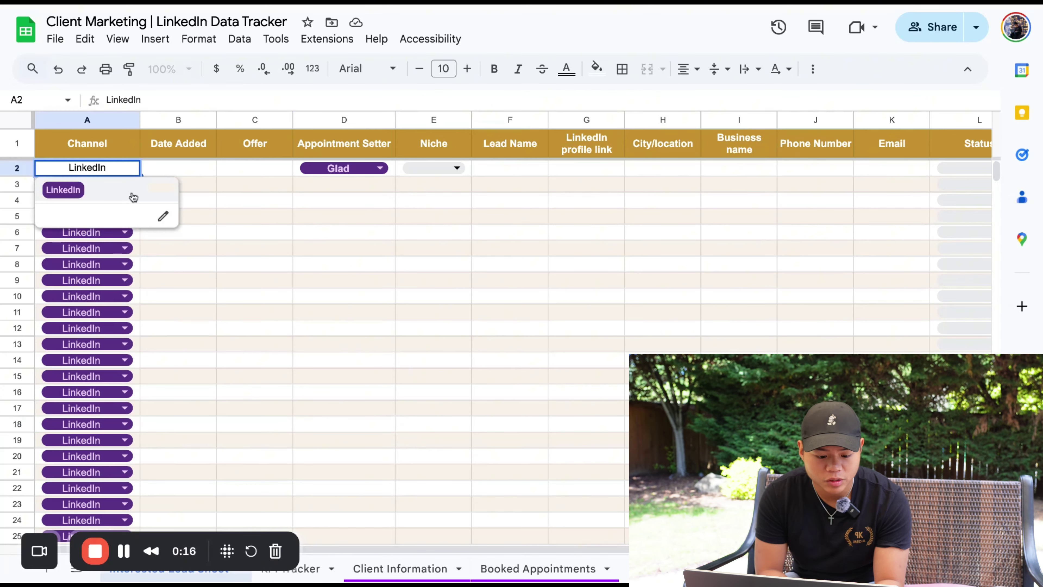
click(96, 192)
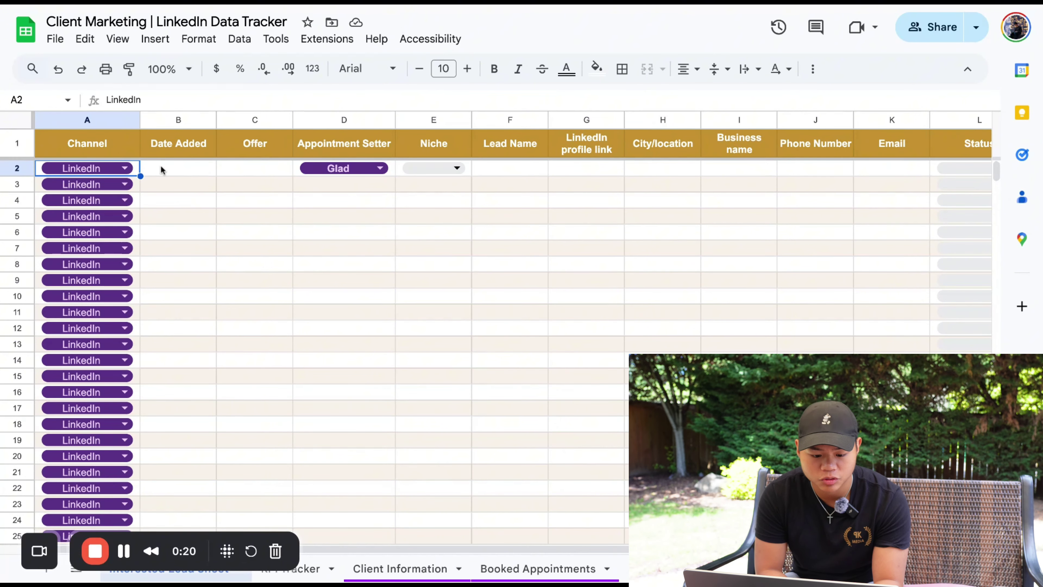
click(125, 168)
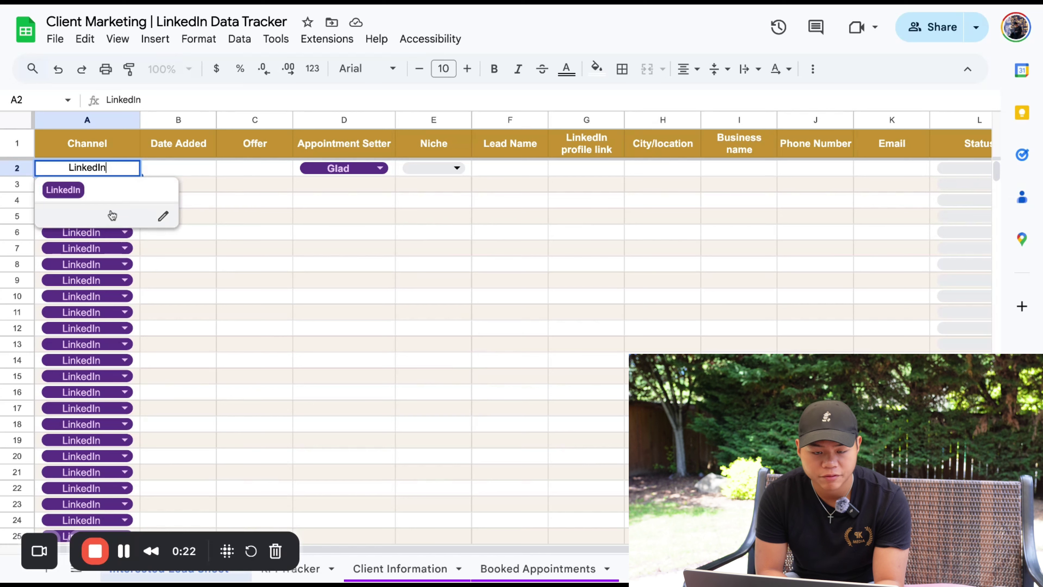
Enter 7/5/2025 as row 2's Date Added in B2
click(179, 174)
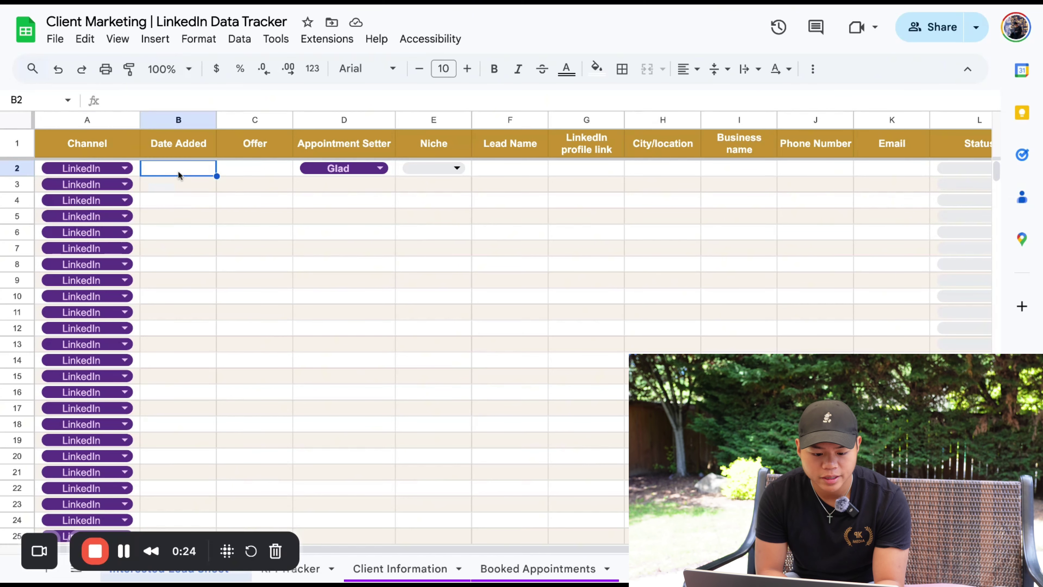
double_click(179, 175)
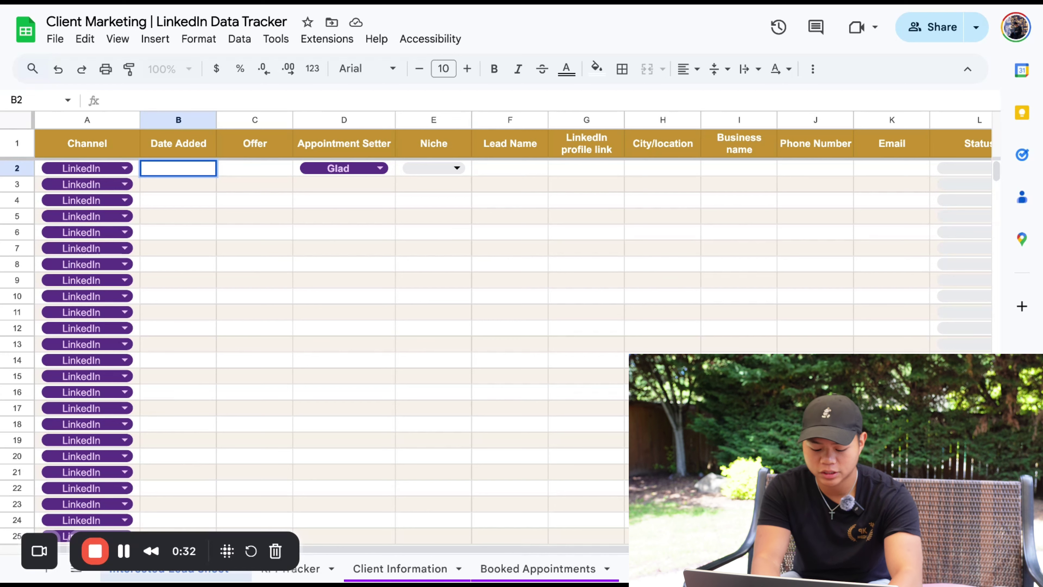
text(7/5/)
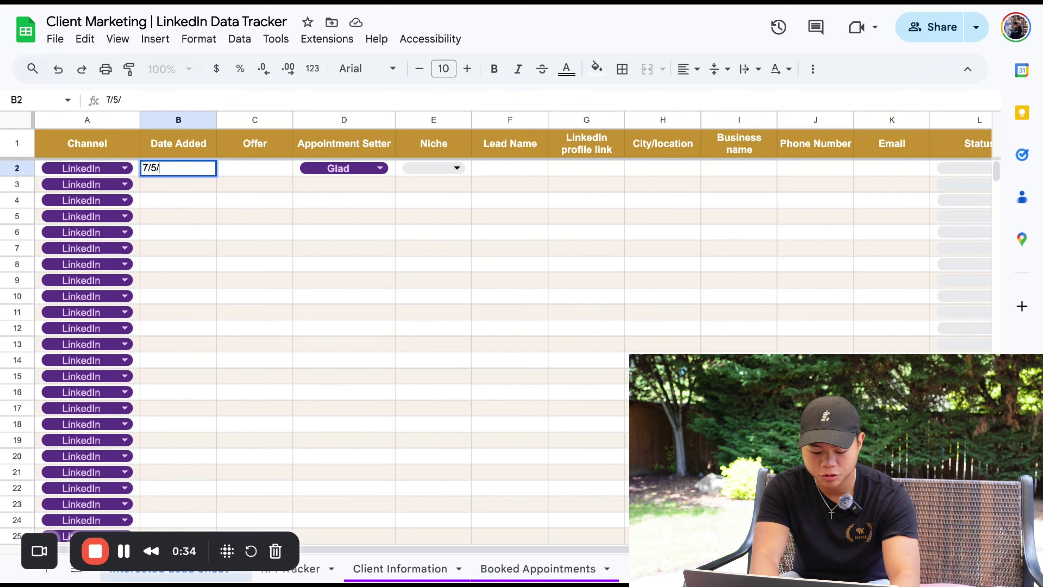
text(2025)
key(Return)
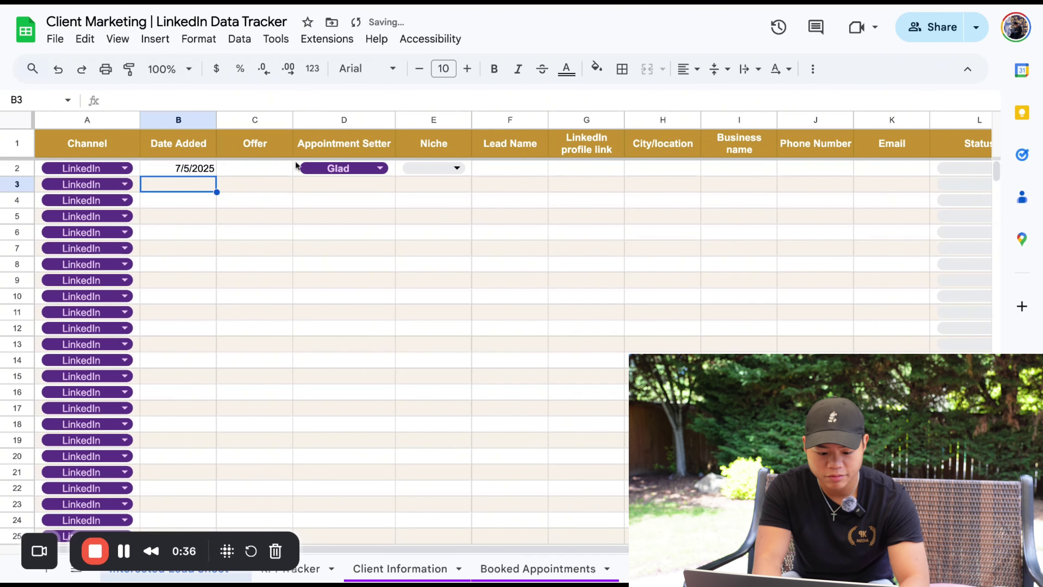
double_click(210, 172)
click(246, 176)
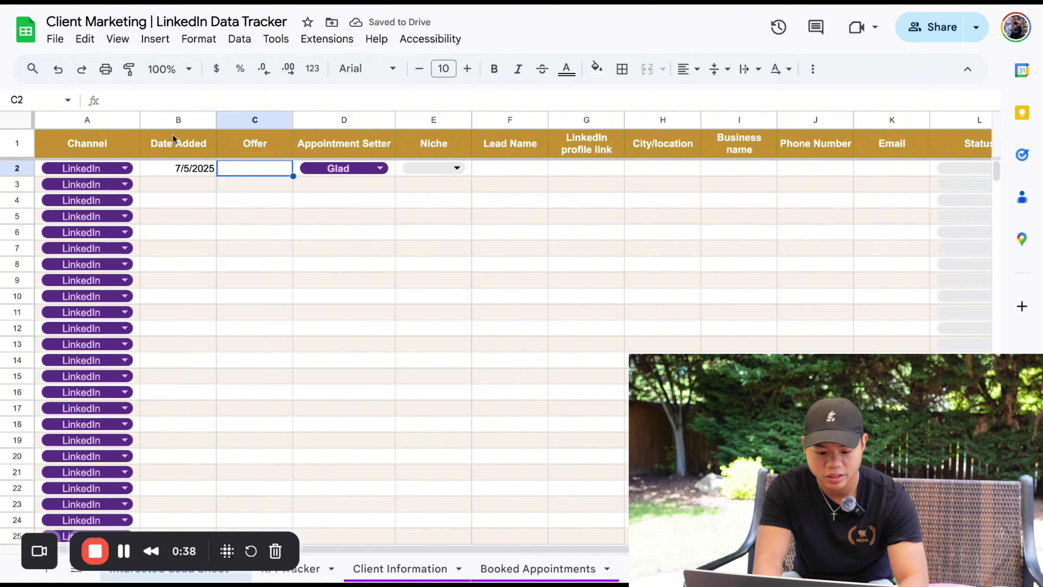
Center-align the whole Date Added column B
click(178, 120)
click(687, 69)
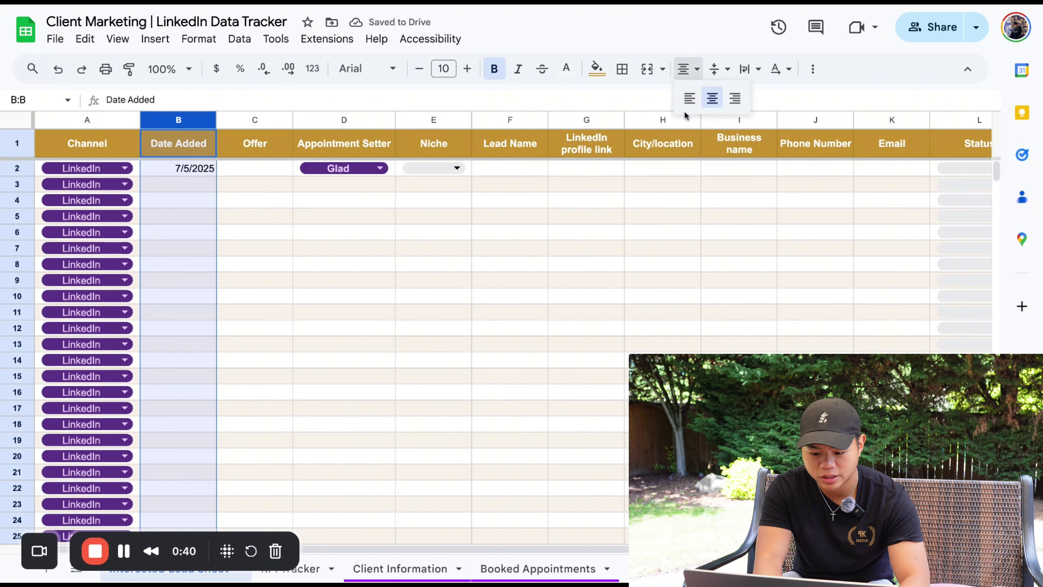
click(712, 98)
click(257, 177)
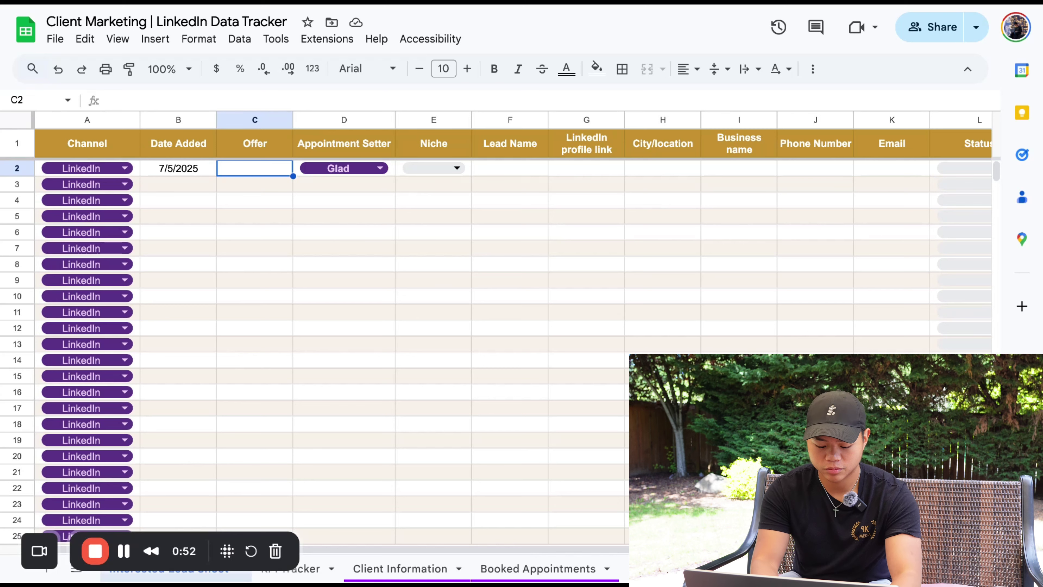
Enter a " " placeholder in Offer cell C2 and keep Glad as D2's Appointment Setter
text(" ")
key(Return)
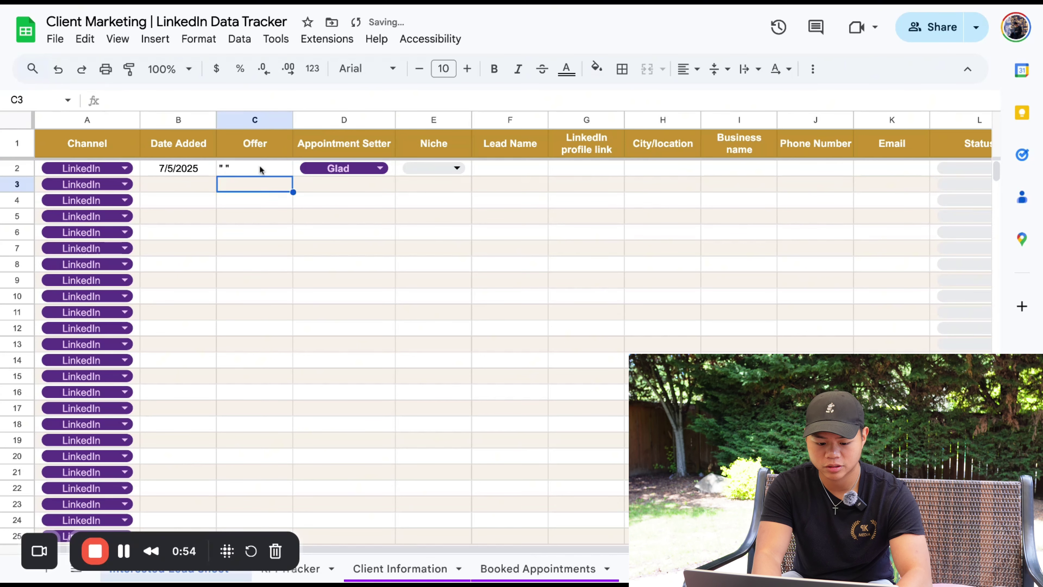
click(260, 169)
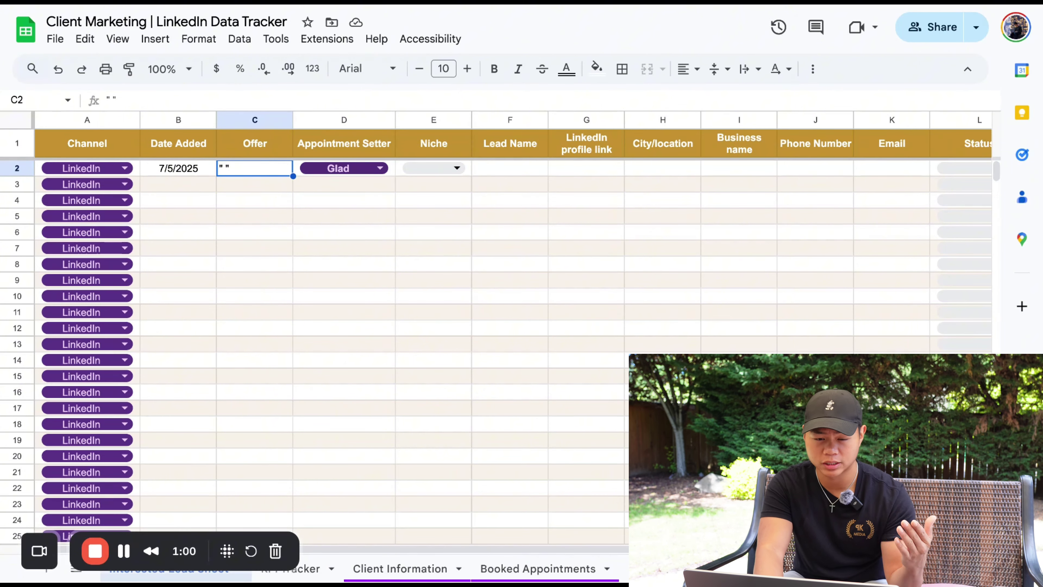
double_click(344, 169)
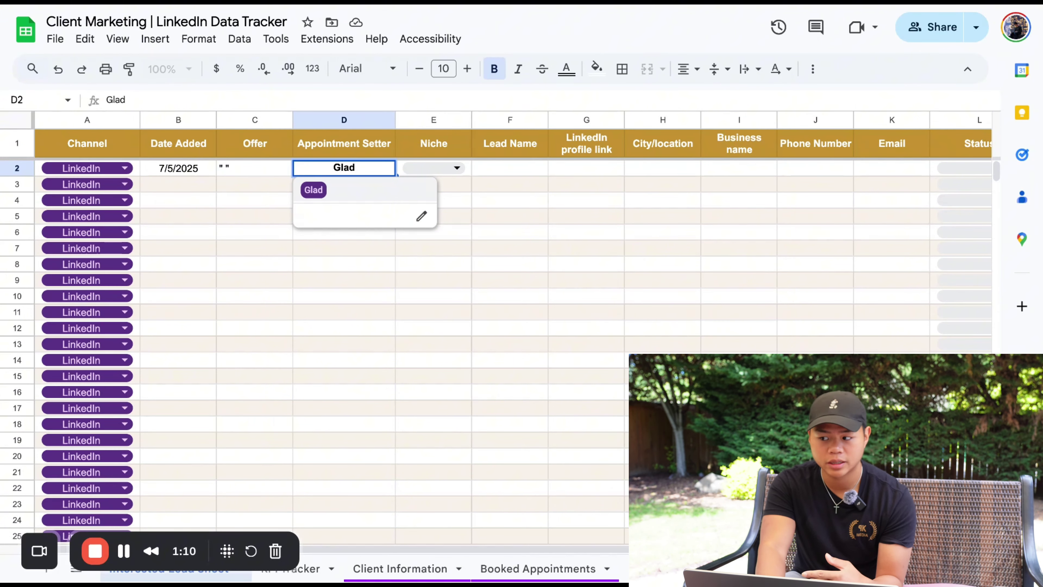
click(451, 168)
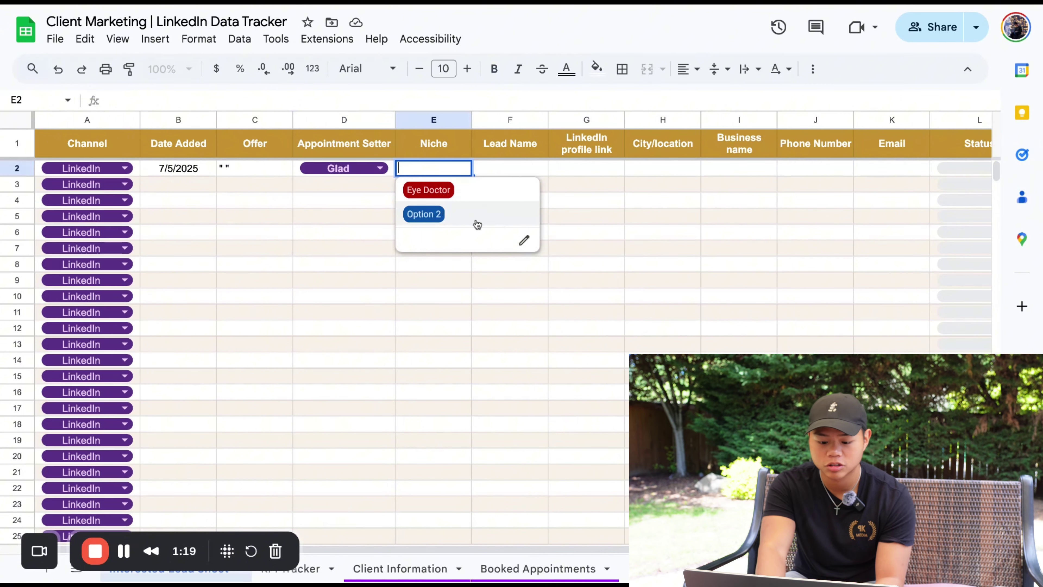
Dismiss the Niche list and enter the lead's full name in Lead Name cell F2
click(561, 185)
click(503, 166)
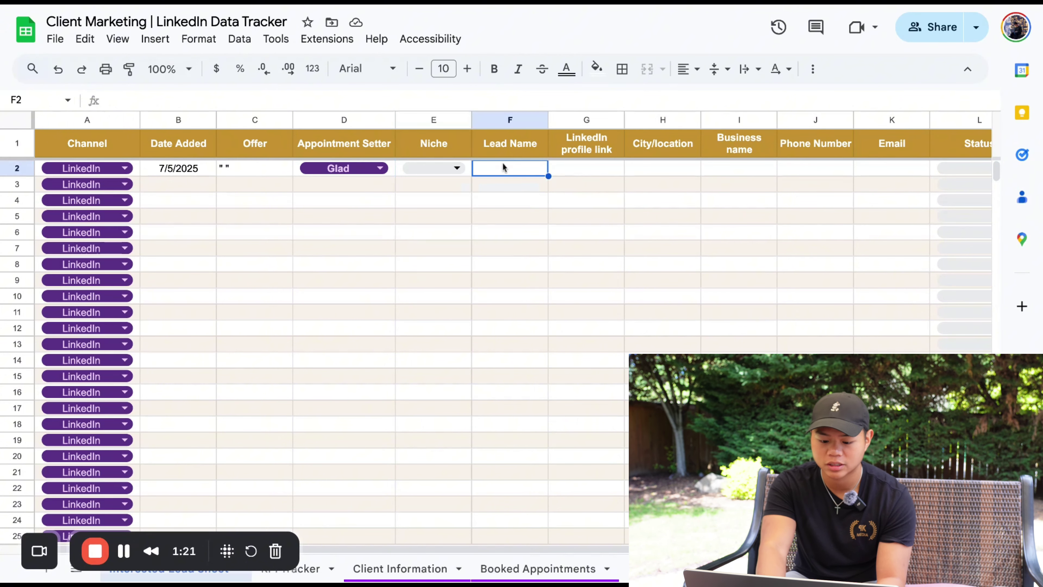
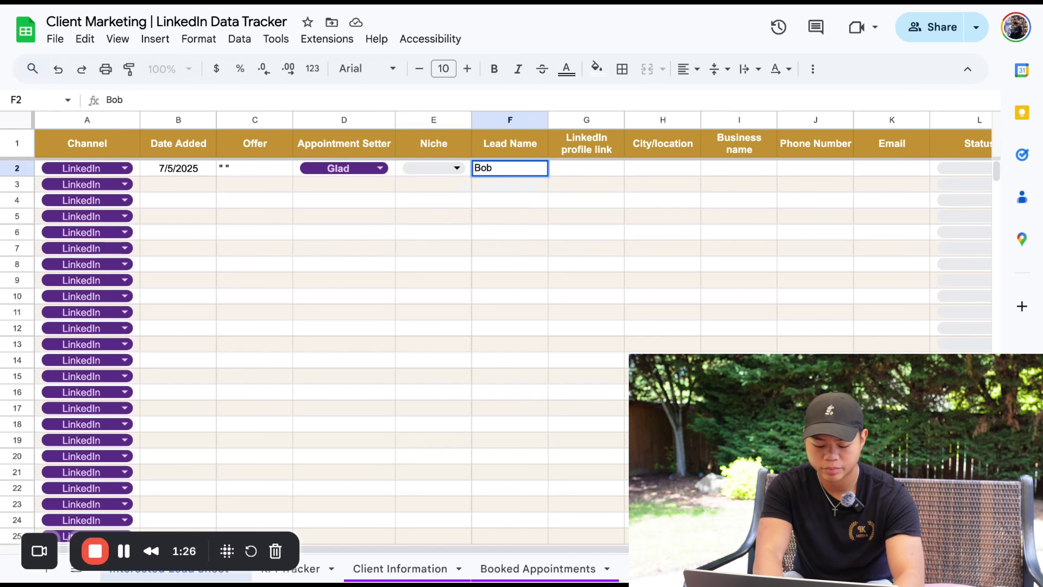
click(568, 175)
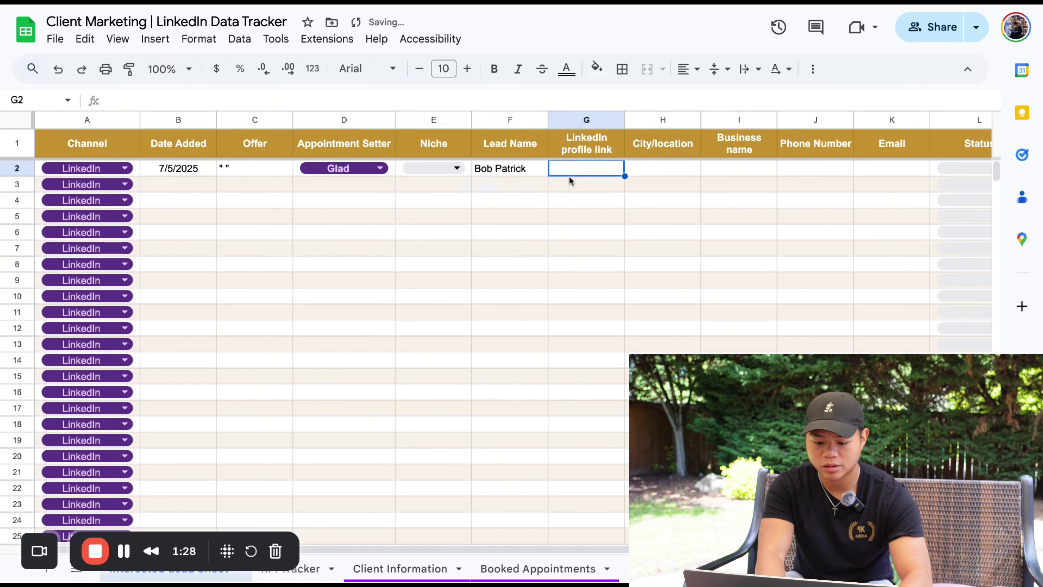
Enter Nashville, TN as row 2's City/location
click(591, 136)
click(591, 170)
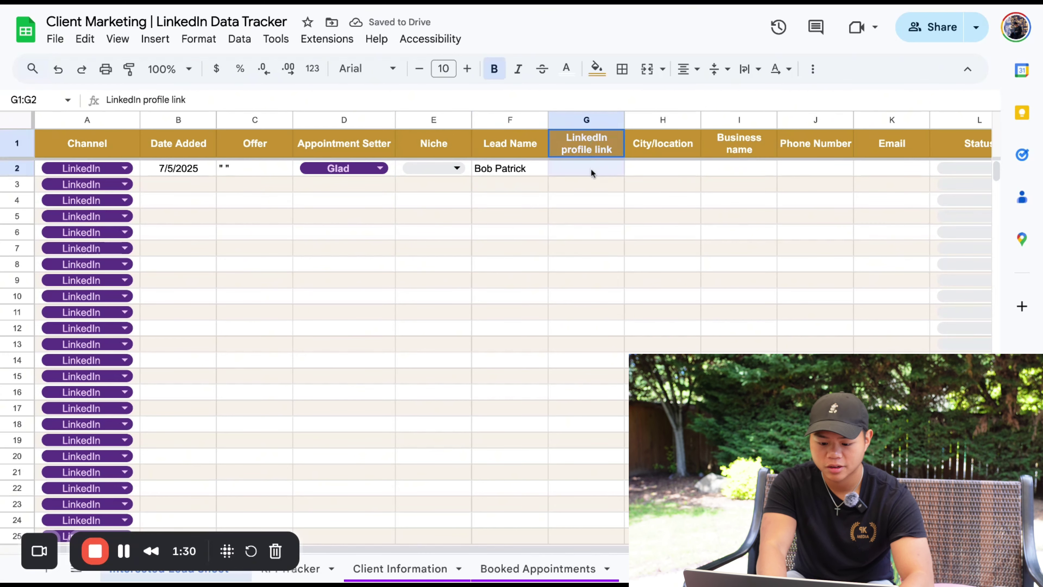
click(640, 170)
scroll(640, 169, right, 1)
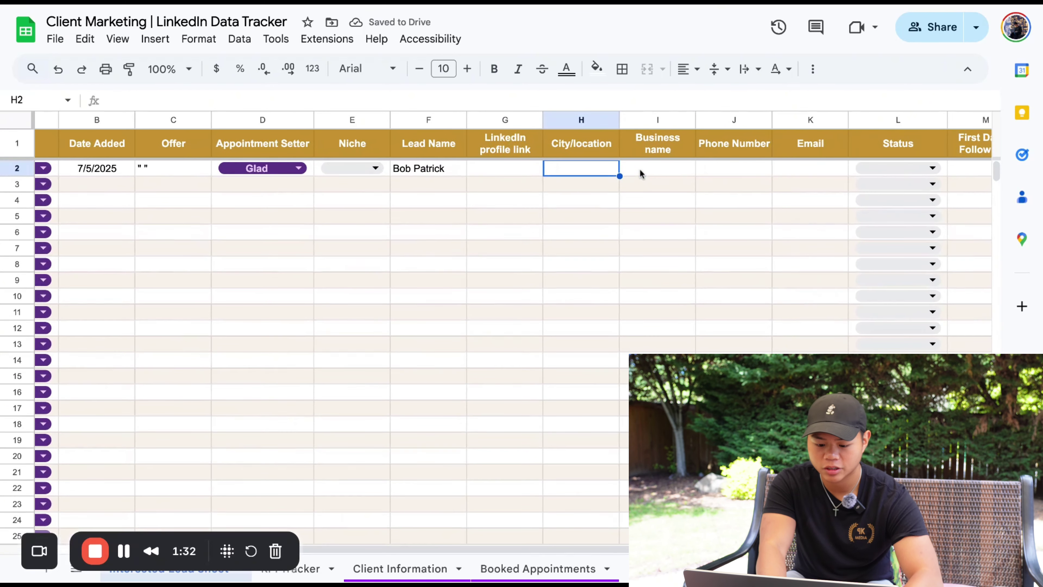
text(Nashvill)
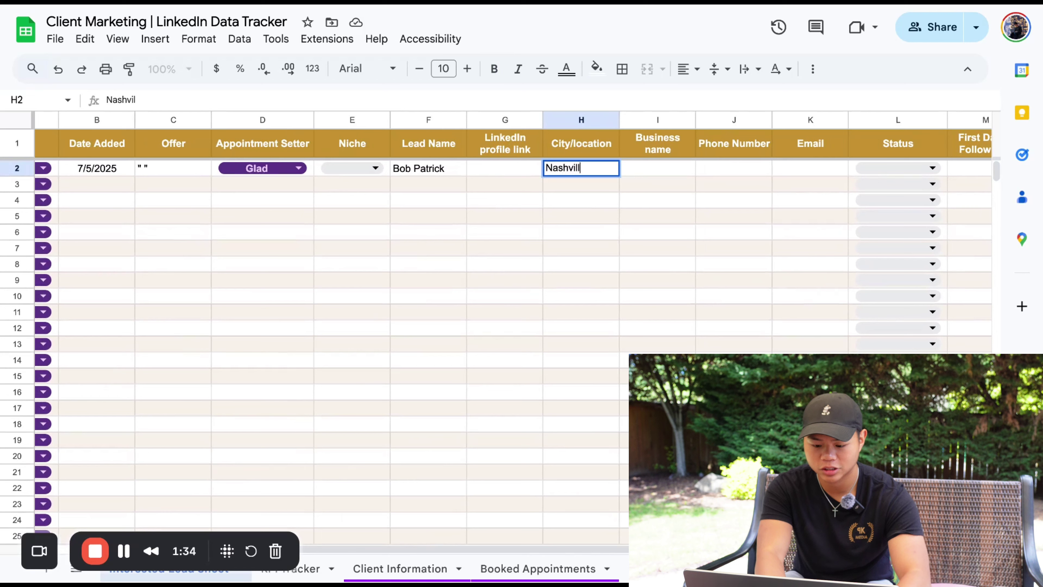
text(e, TN)
key(Tab)
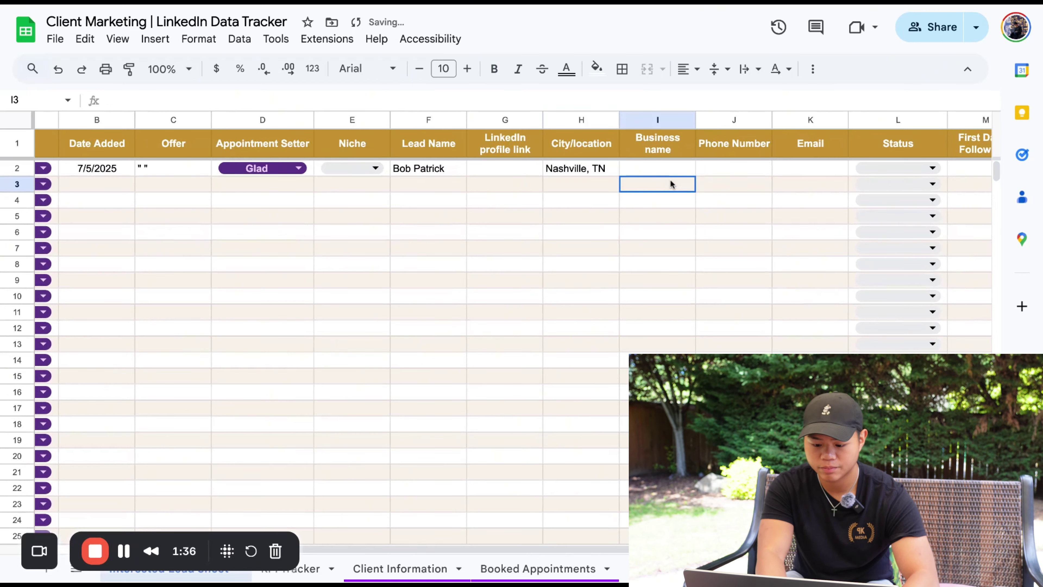
click(708, 170)
click(592, 175)
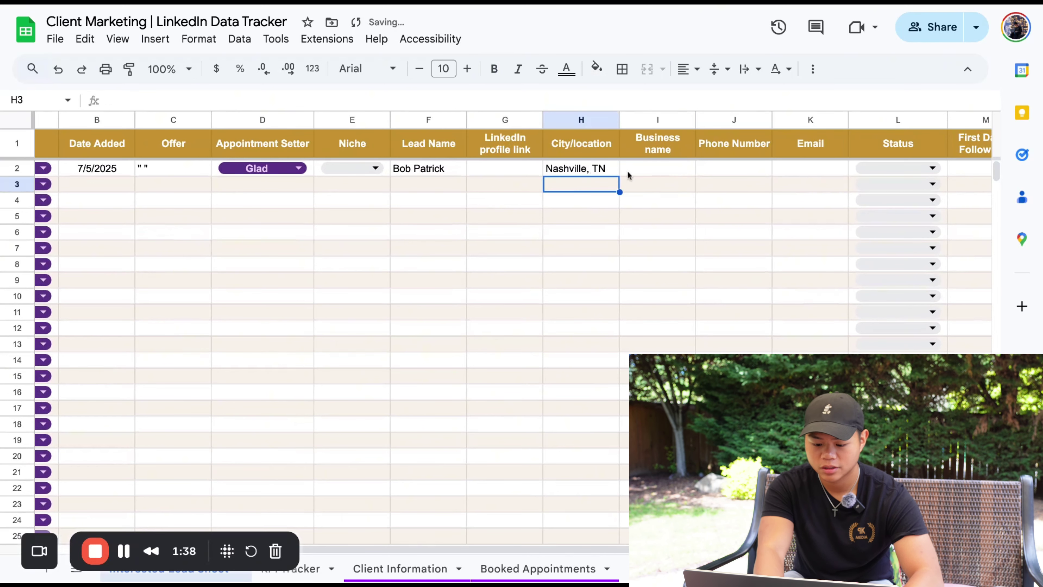
click(787, 170)
scroll(785, 169, right, 3)
scroll(785, 169, down, 1)
scroll(785, 169, up, 1)
click(786, 169)
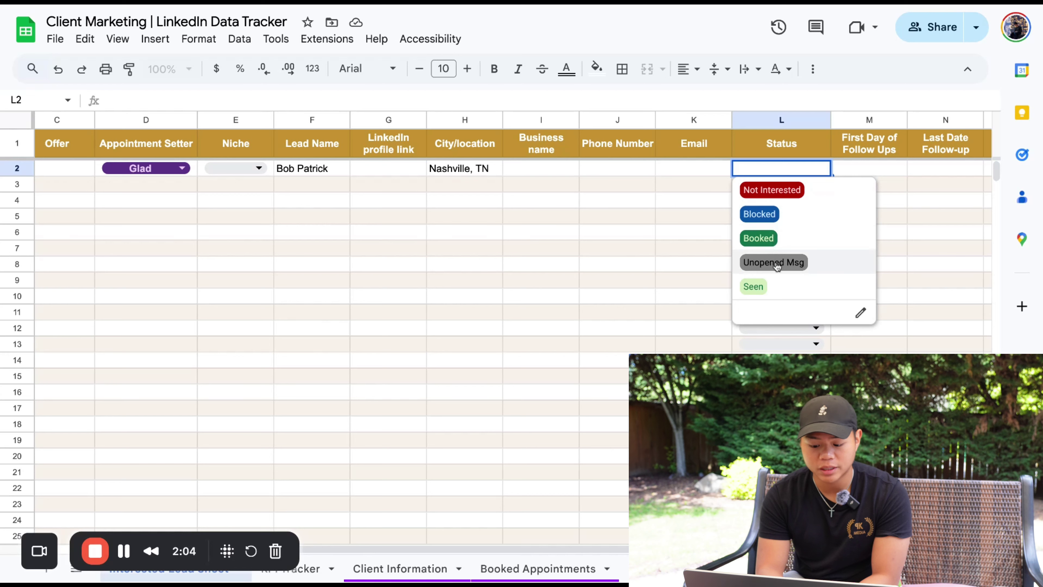
click(917, 202)
scroll(918, 211, right, 1)
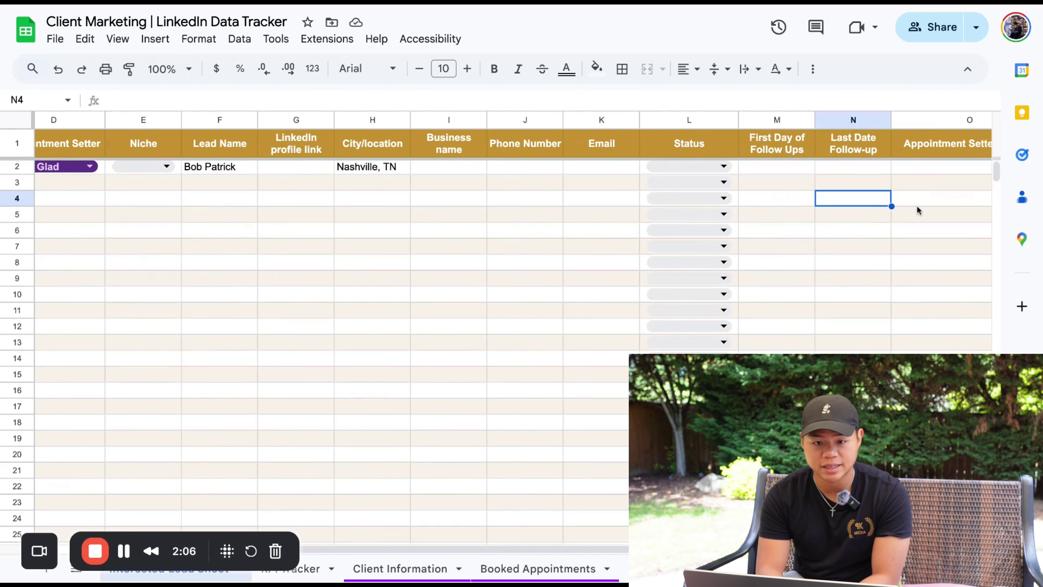
click(758, 170)
scroll(760, 171, right, 1)
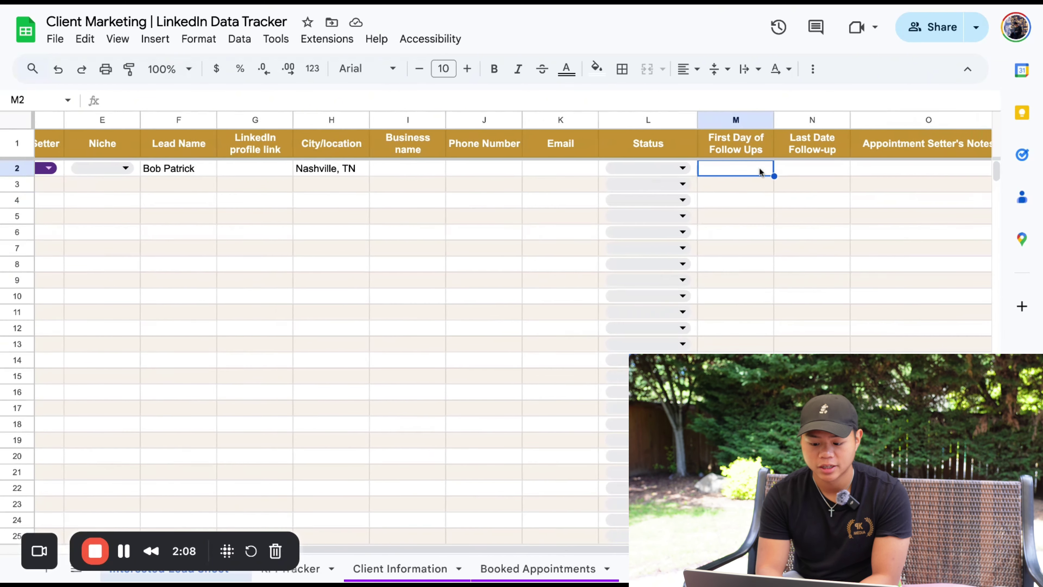
scroll(759, 171, right, 3)
double_click(594, 174)
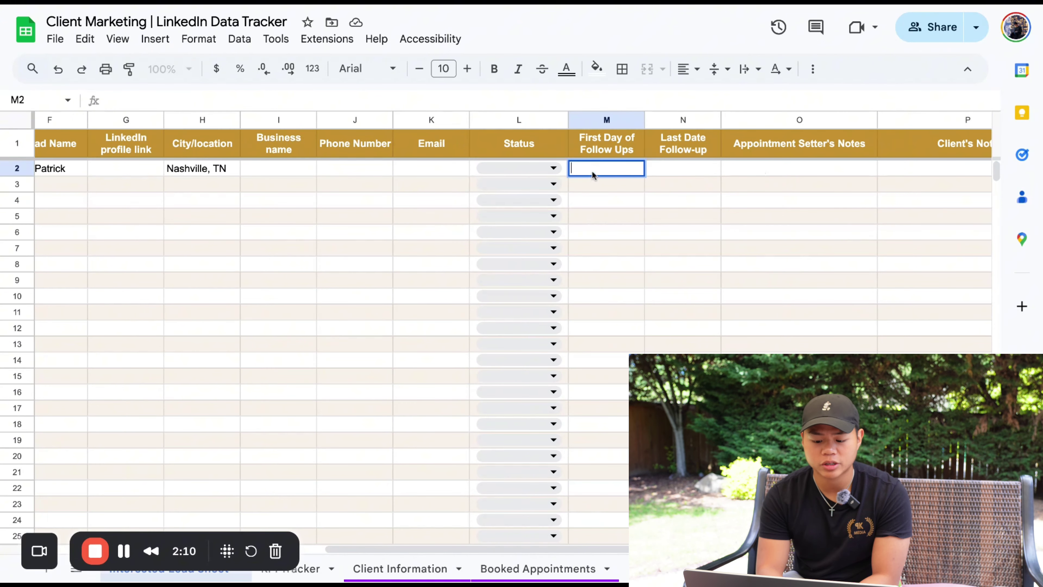
scroll(596, 156, left, 3)
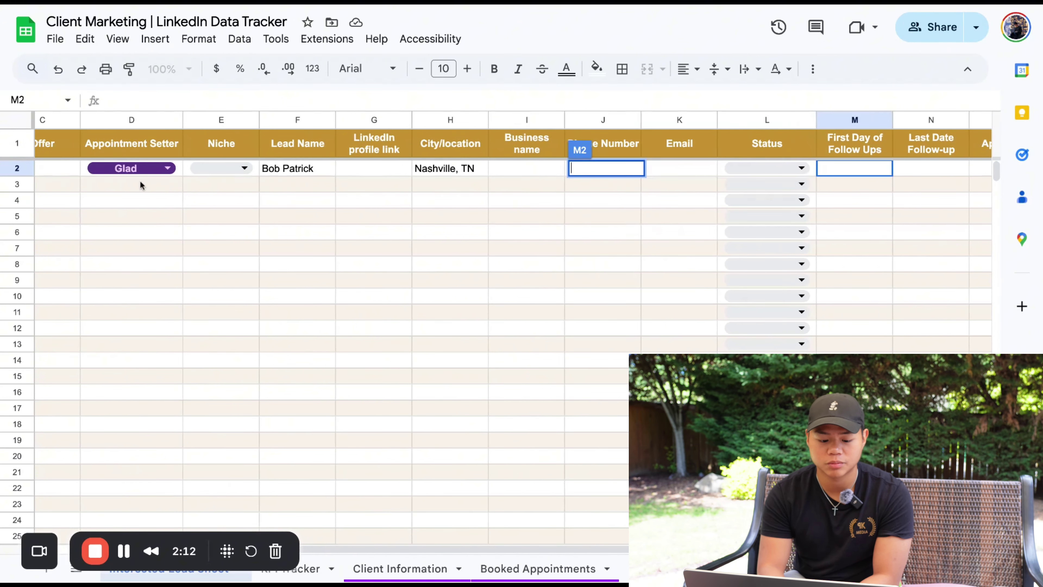
click(510, 189)
scroll(508, 193, right, 3)
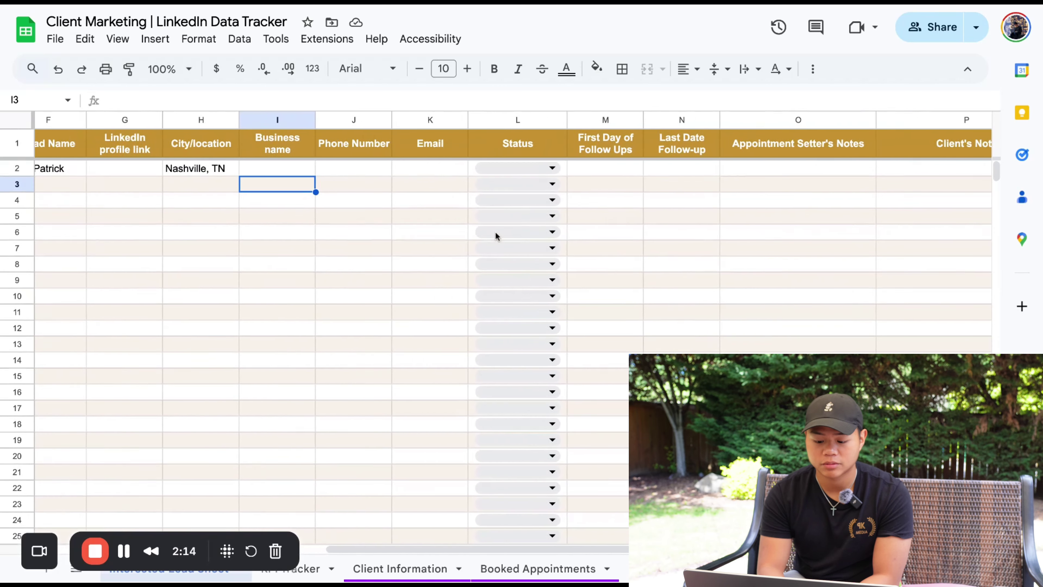
scroll(496, 232, right, 1)
Enter 7/6/25 in M2 and 7/7/25 in N2 as the first and last follow-up dates
click(548, 167)
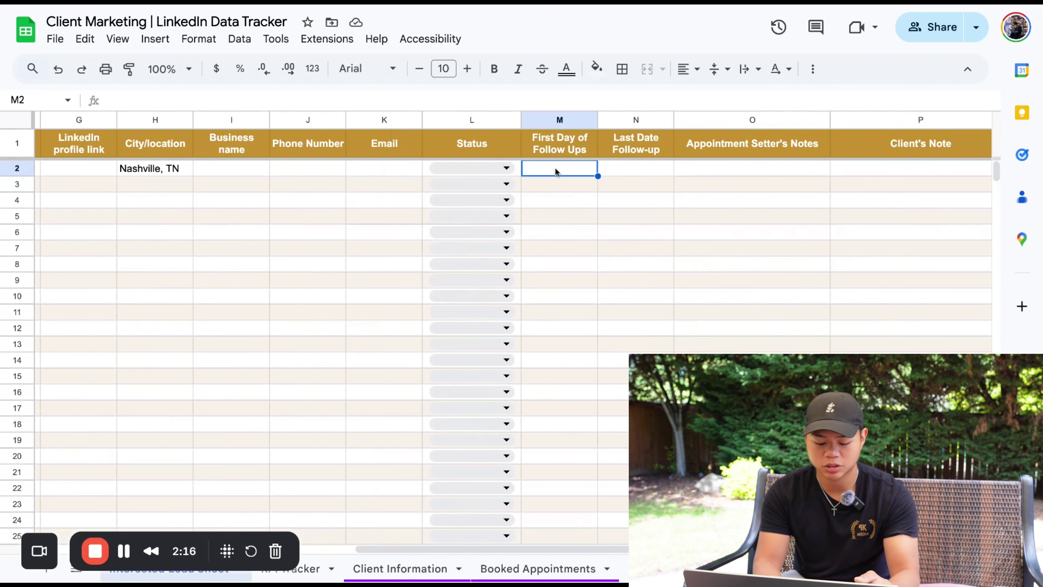
text(7/)
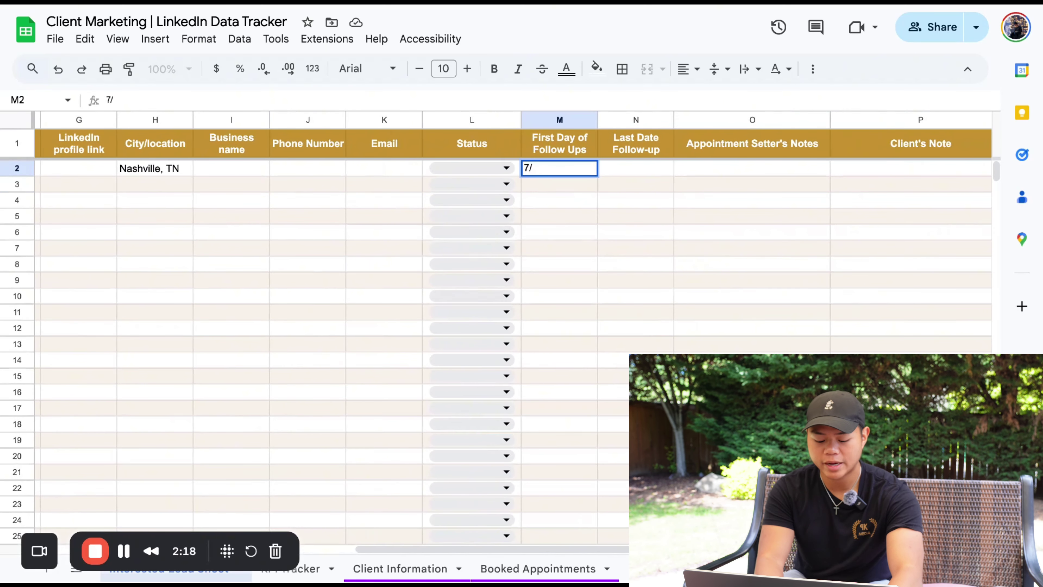
text(6/25)
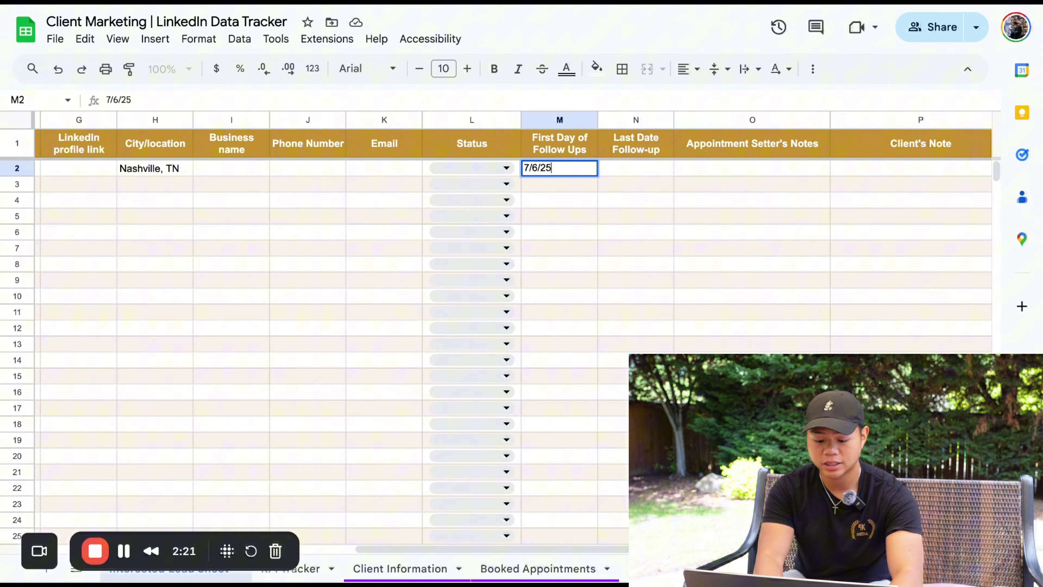
key(Return)
double_click(656, 173)
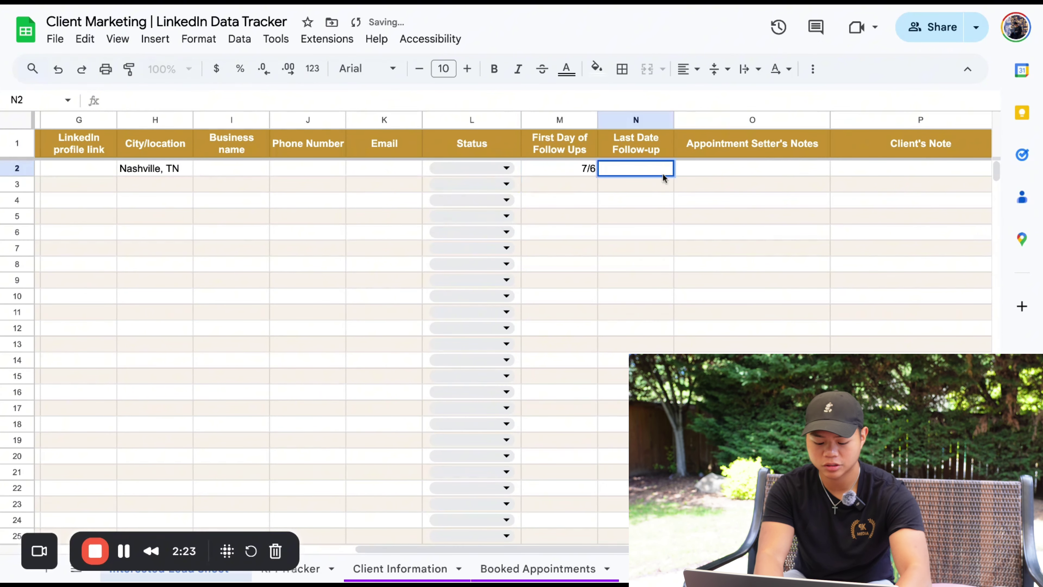
text(7/7/25)
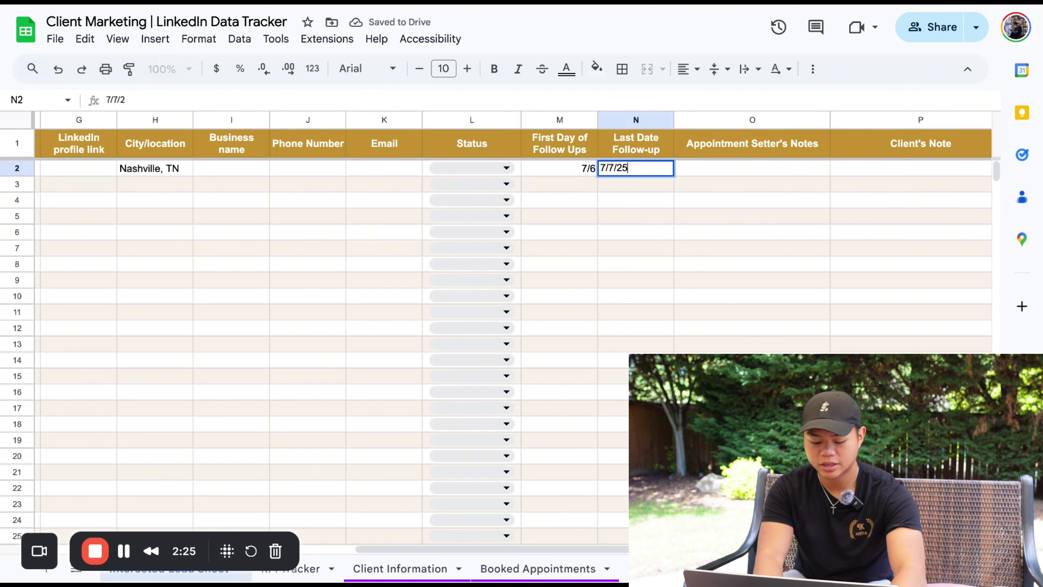
key(Return)
drag(653, 174, 562, 169)
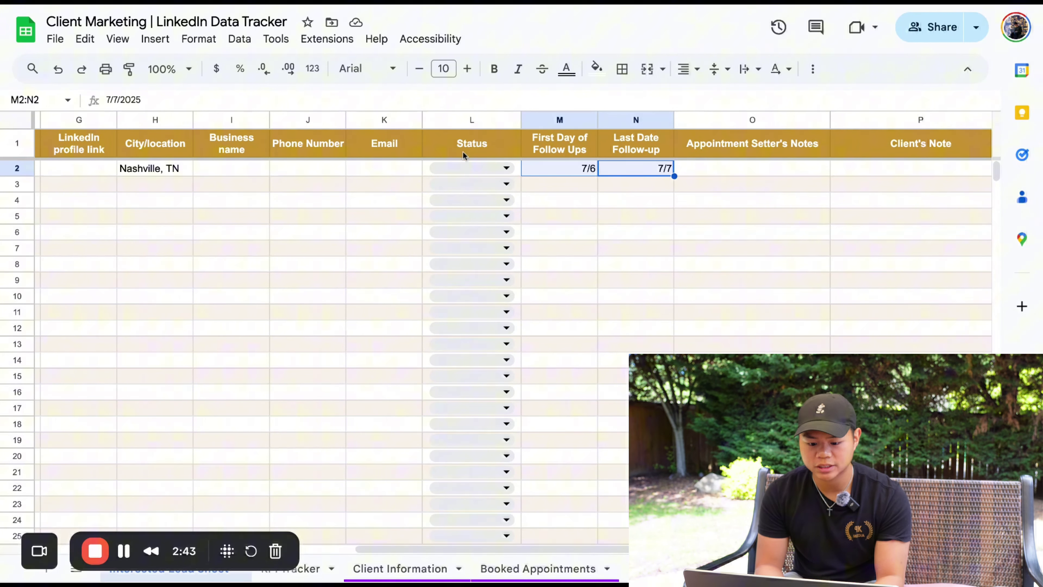
Choose Seen from L2's Status dropdown, leaving N2's last follow-up at 7/7
click(457, 163)
click(457, 162)
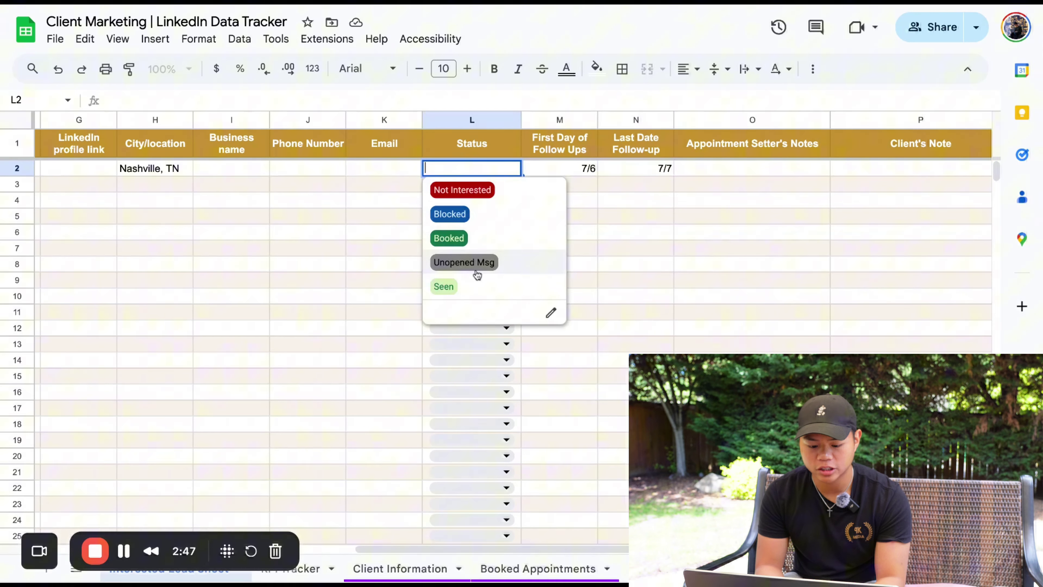
click(477, 284)
click(543, 176)
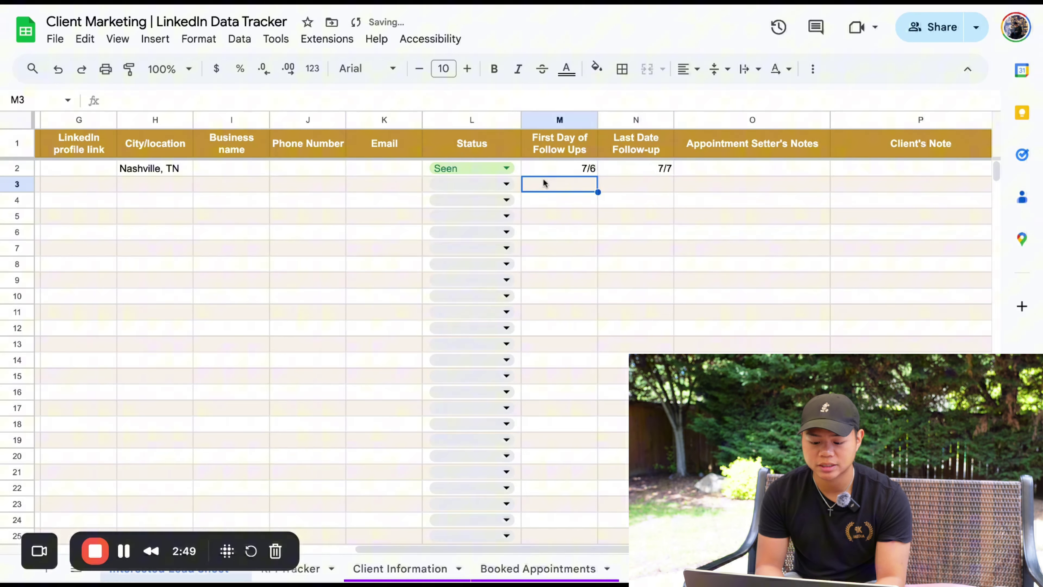
double_click(628, 169)
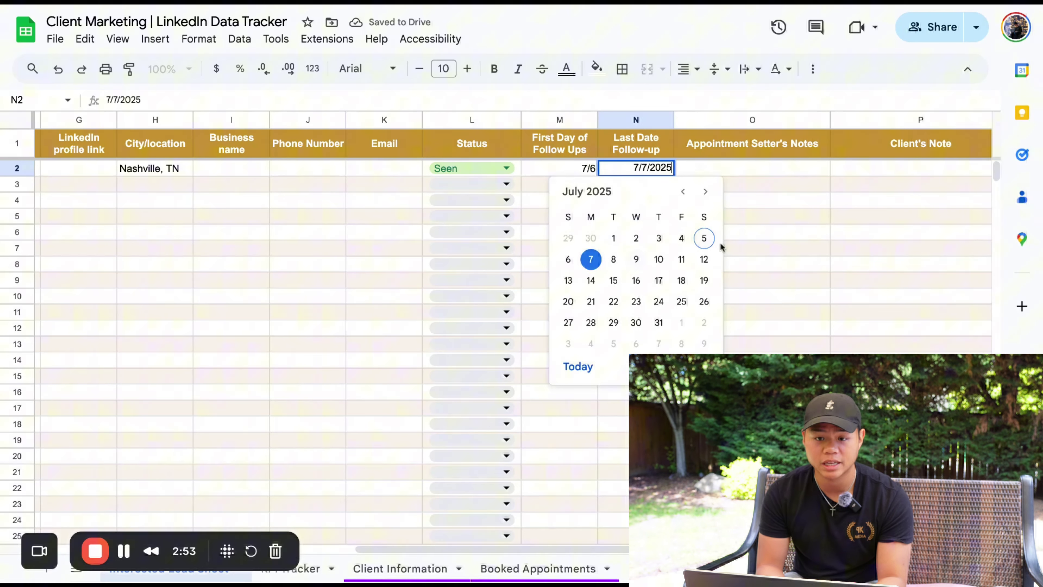
click(763, 237)
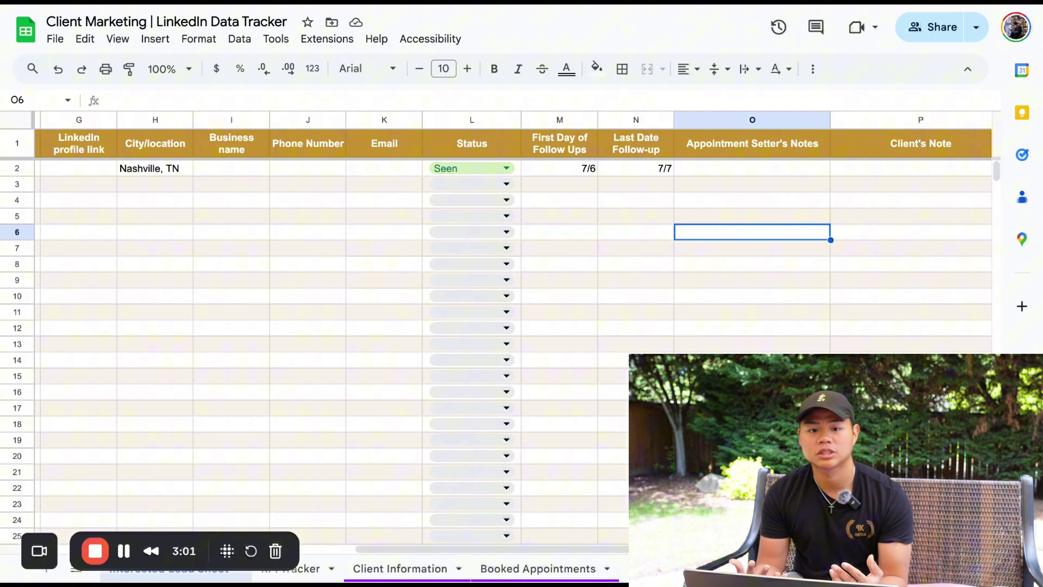
click(760, 168)
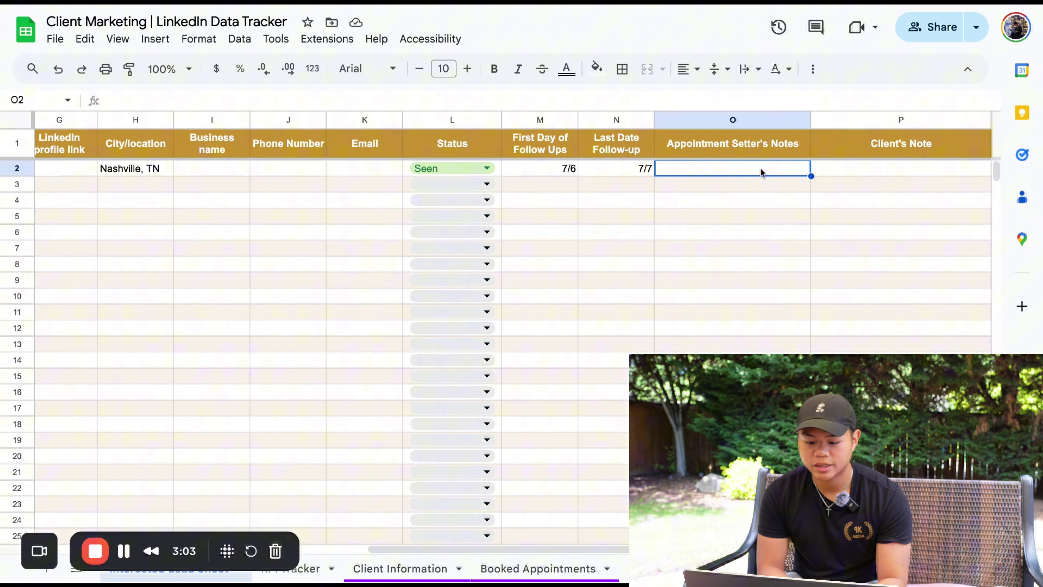
double_click(760, 169)
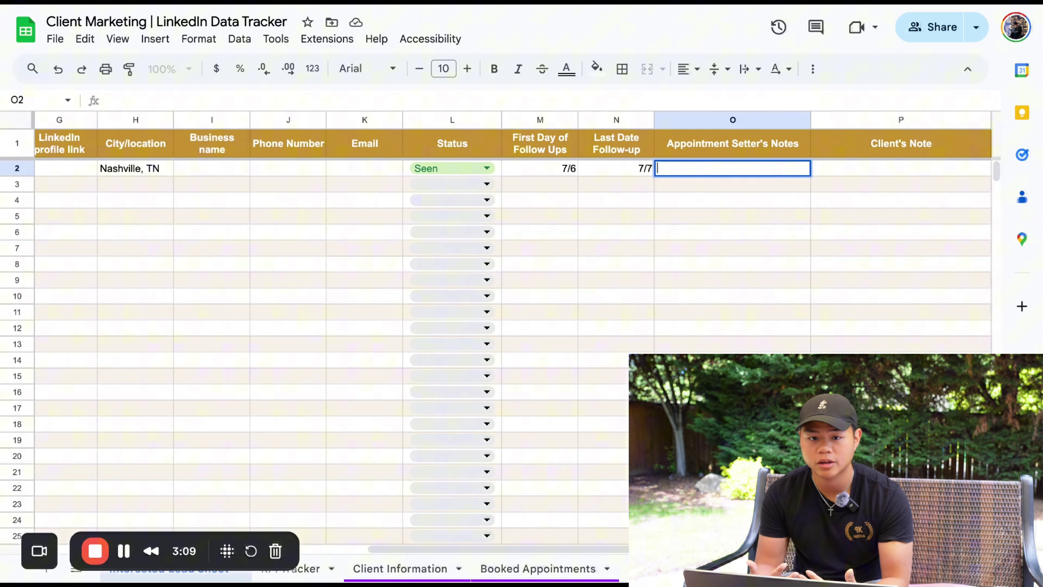
click(853, 174)
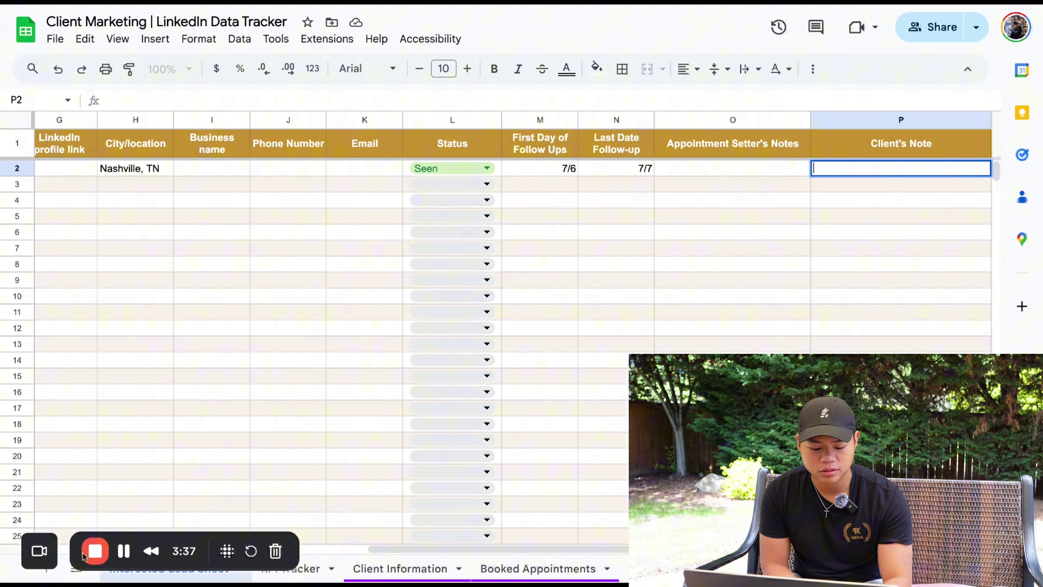
Go to the KPI Tracker sheet
drag(70, 557, 73, 504)
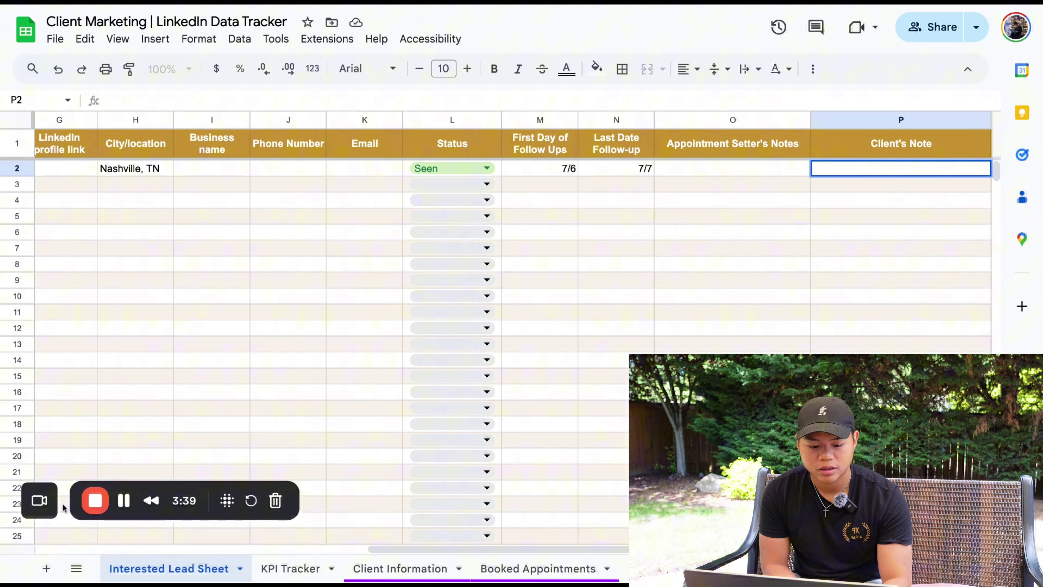
scroll(137, 352, left, 5)
click(137, 352)
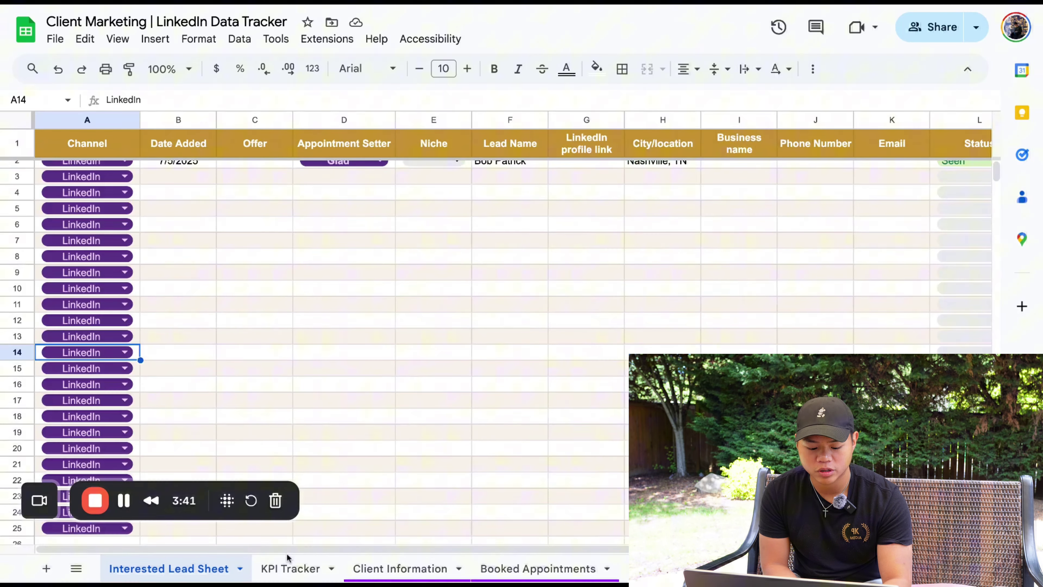
click(289, 568)
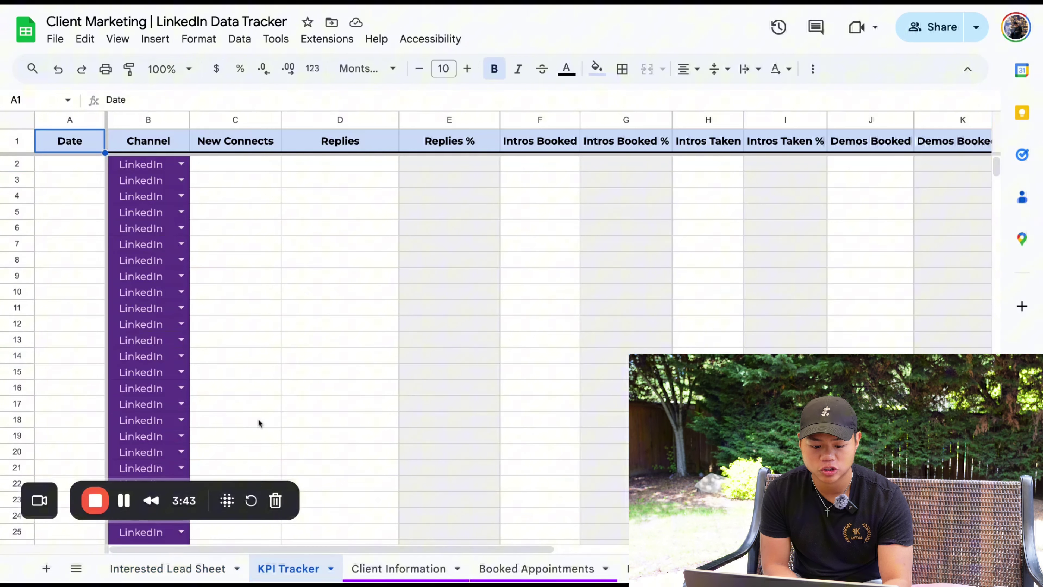
Set Date cell A2 to July 6, 2025 using the date picker
click(95, 172)
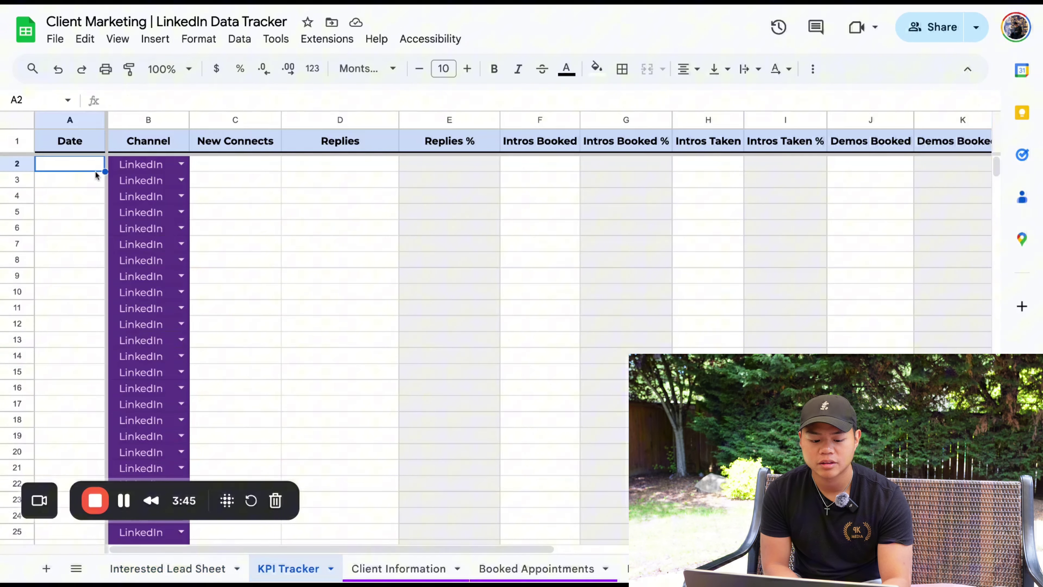
double_click(94, 168)
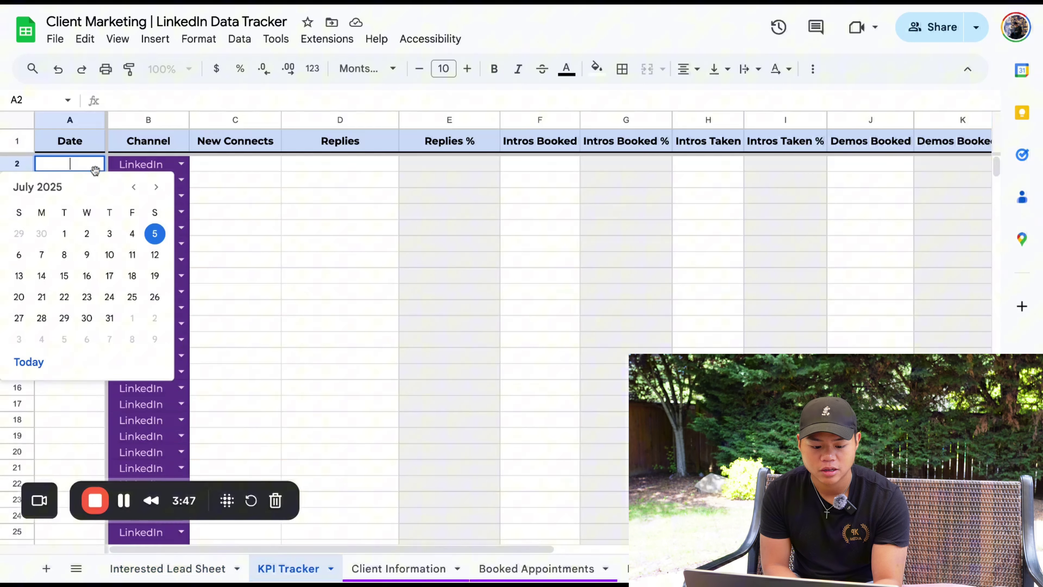
click(16, 255)
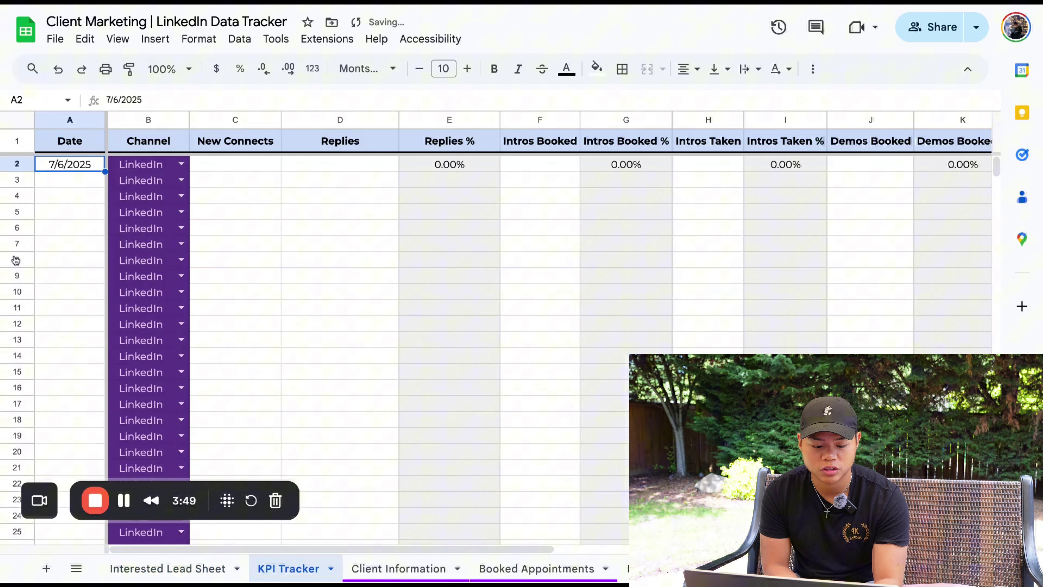
click(228, 166)
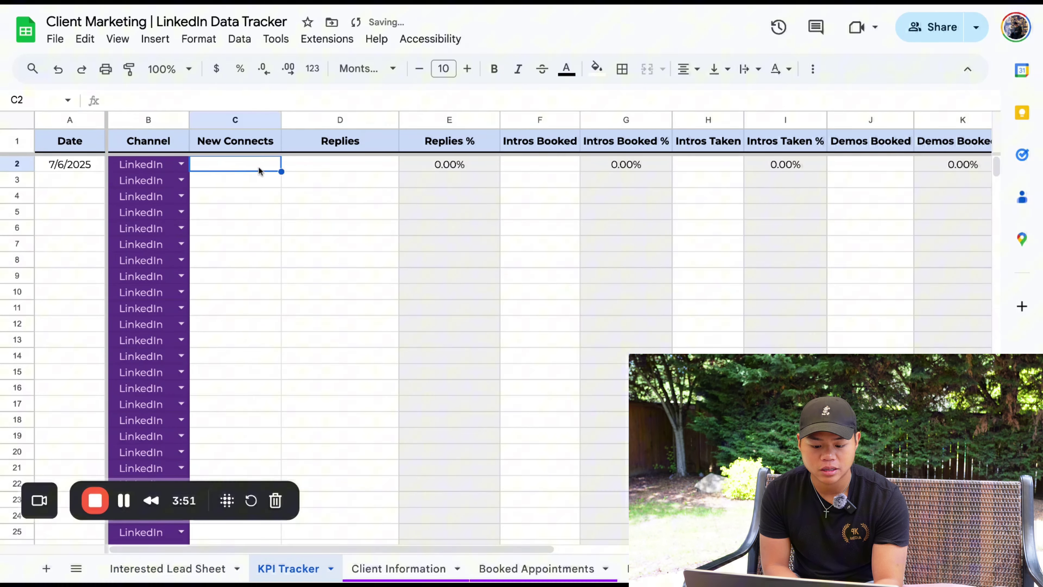
Inspect the Replies % formulas in E2:E16 and Intros Booked % in G2:G16
drag(438, 164, 489, 390)
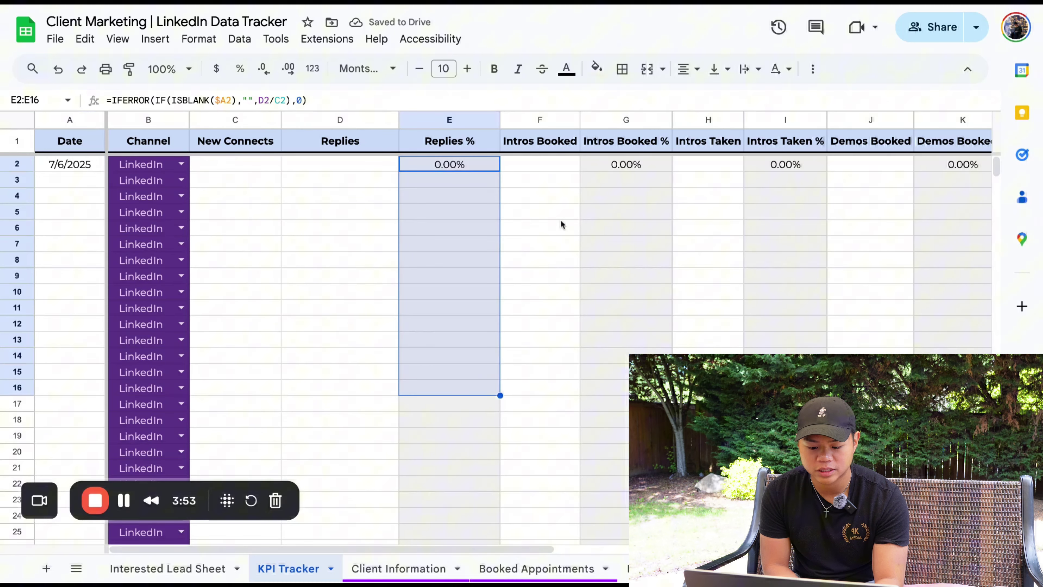
drag(595, 165, 618, 397)
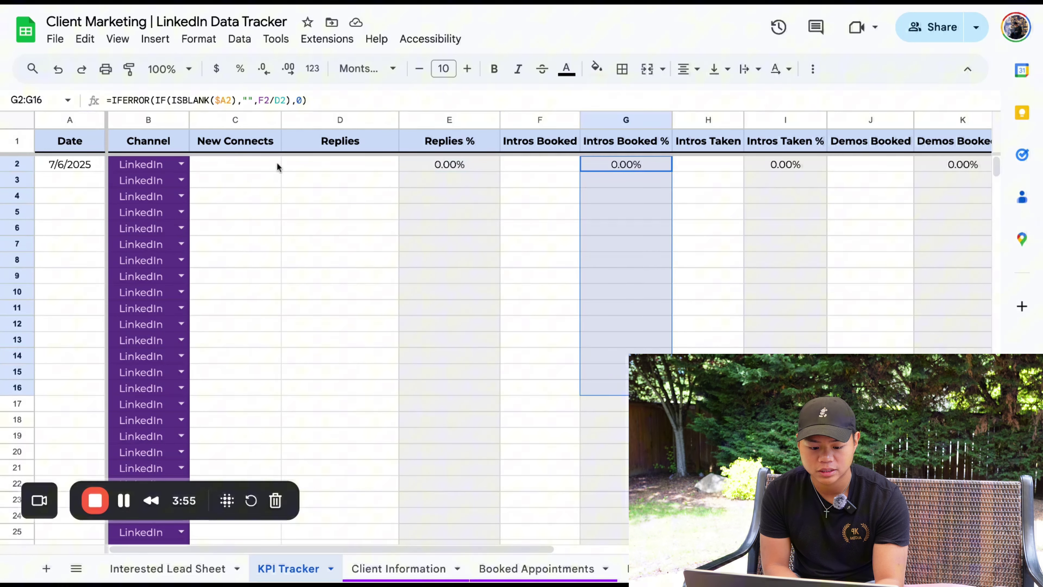
click(265, 169)
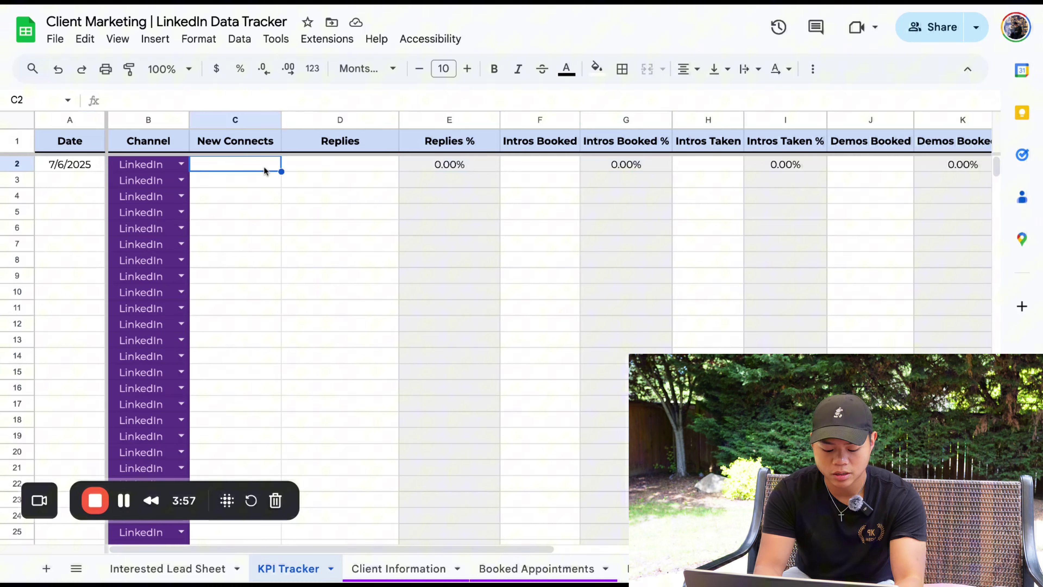
Enter 100 new connects, 10 replies and 2 intros booked in row 2
text(100)
click(344, 158)
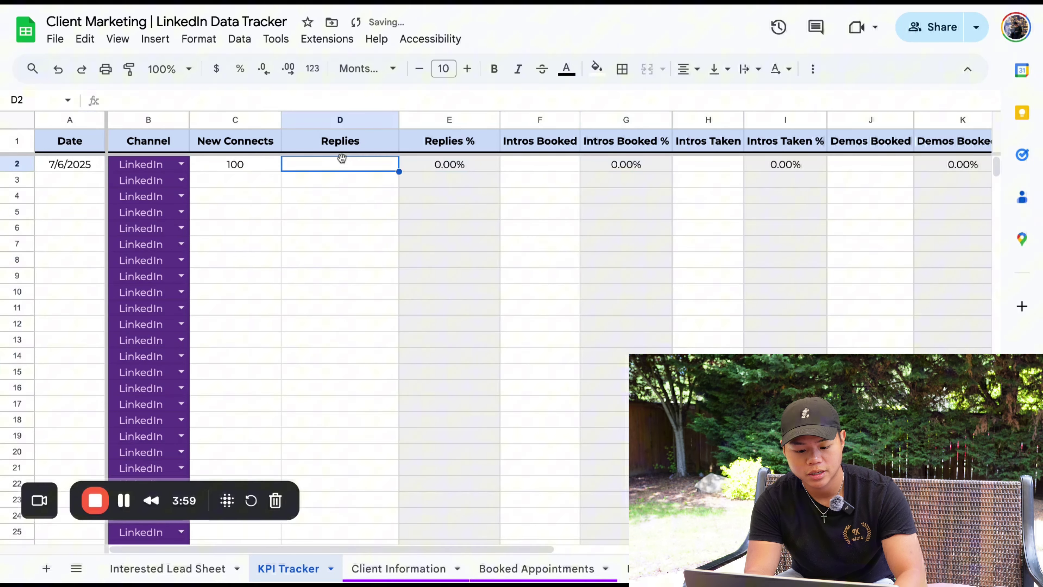
text(10)
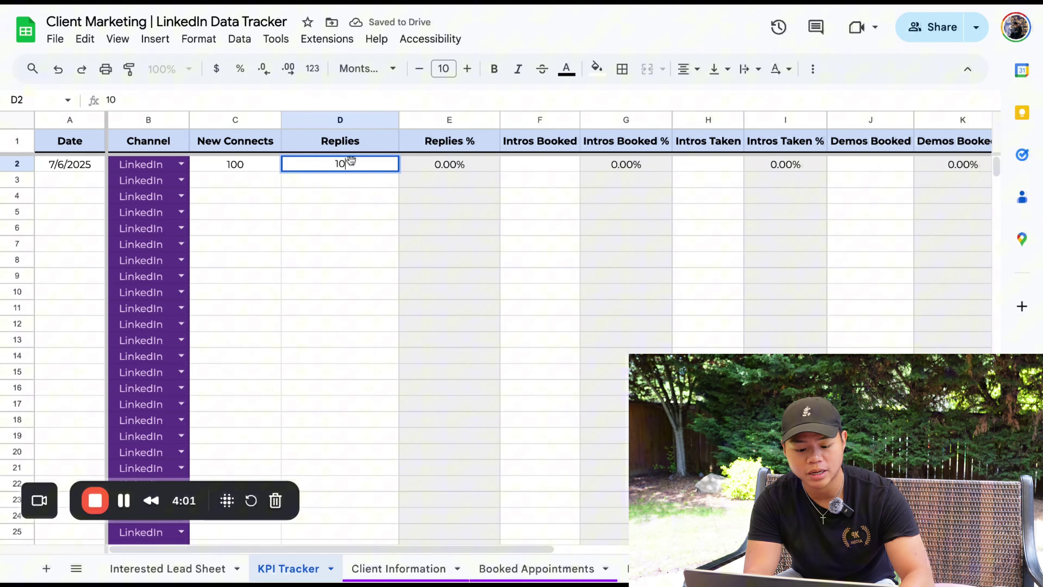
click(527, 166)
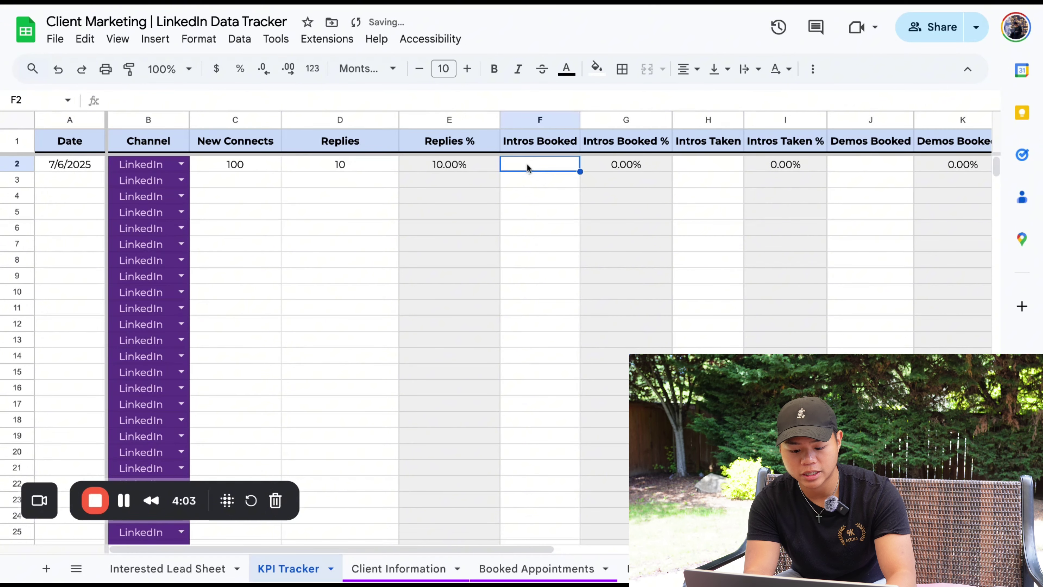
text(2)
click(544, 195)
Log 2 intros taken, plus 1 each for demos, offers made and clients closed
scroll(545, 195, right, 2)
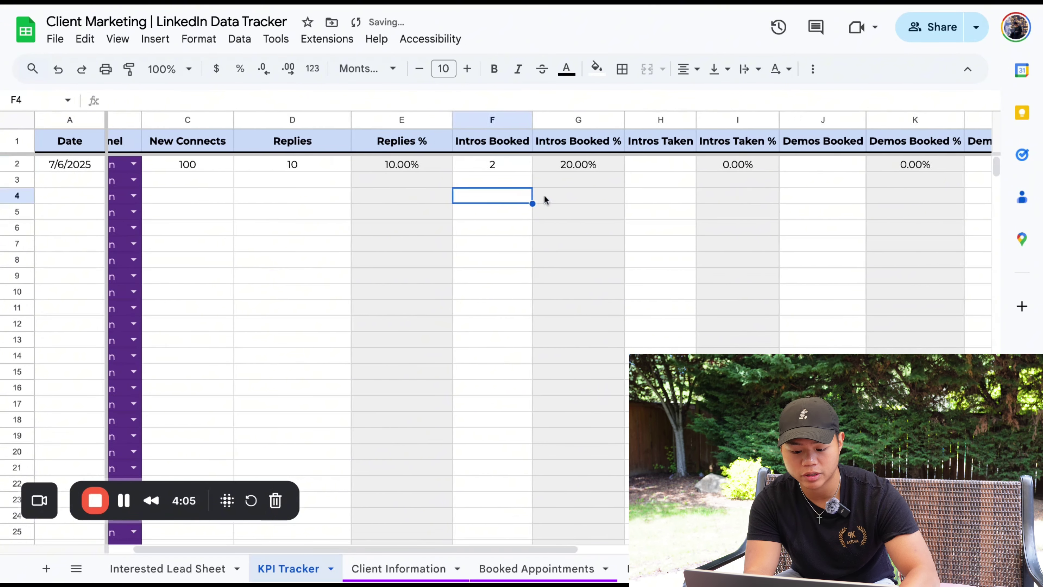
click(618, 167)
scroll(619, 168, right, 4)
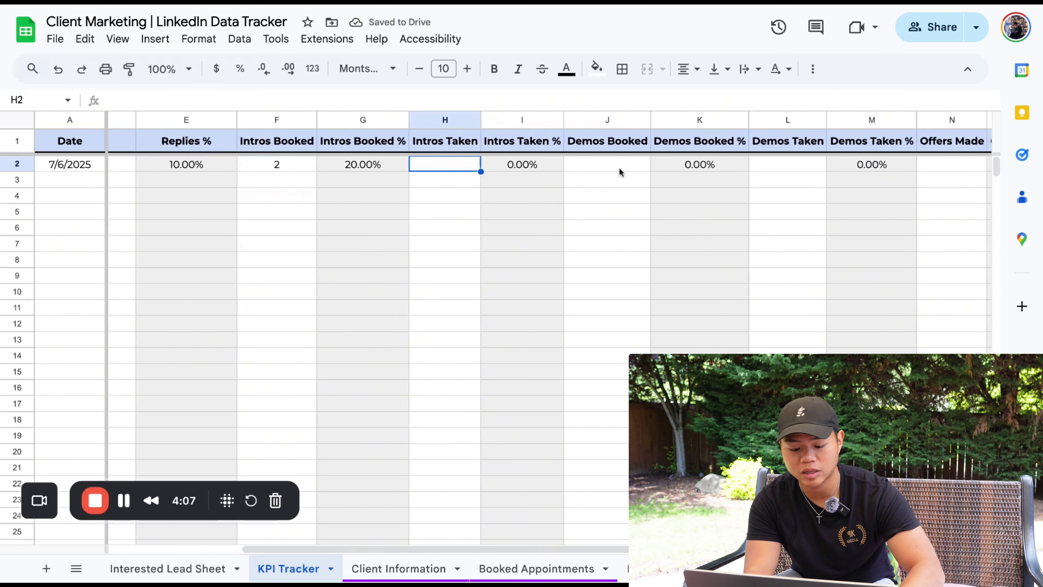
text(2)
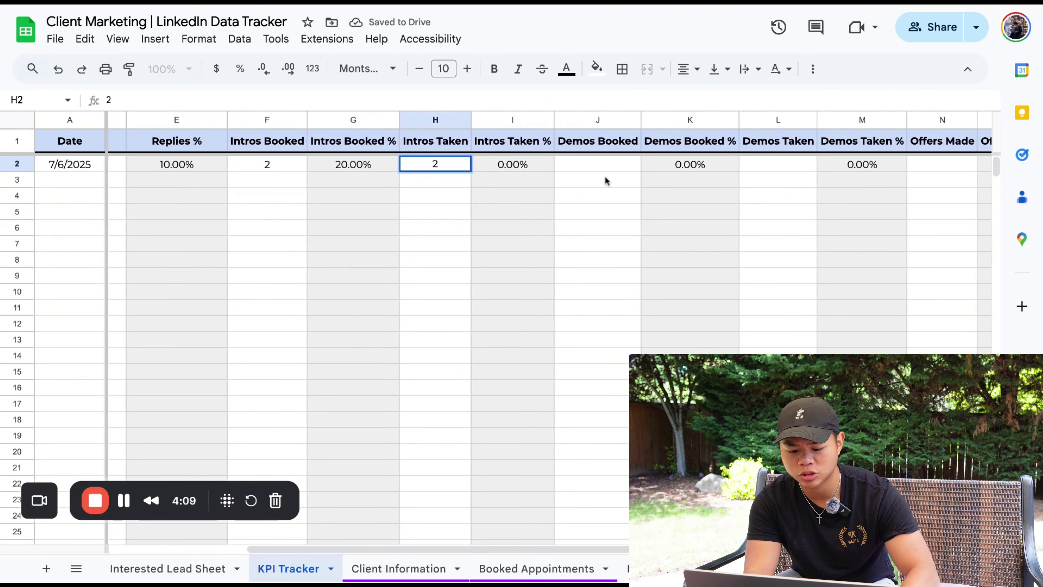
click(610, 164)
text(1)
click(754, 169)
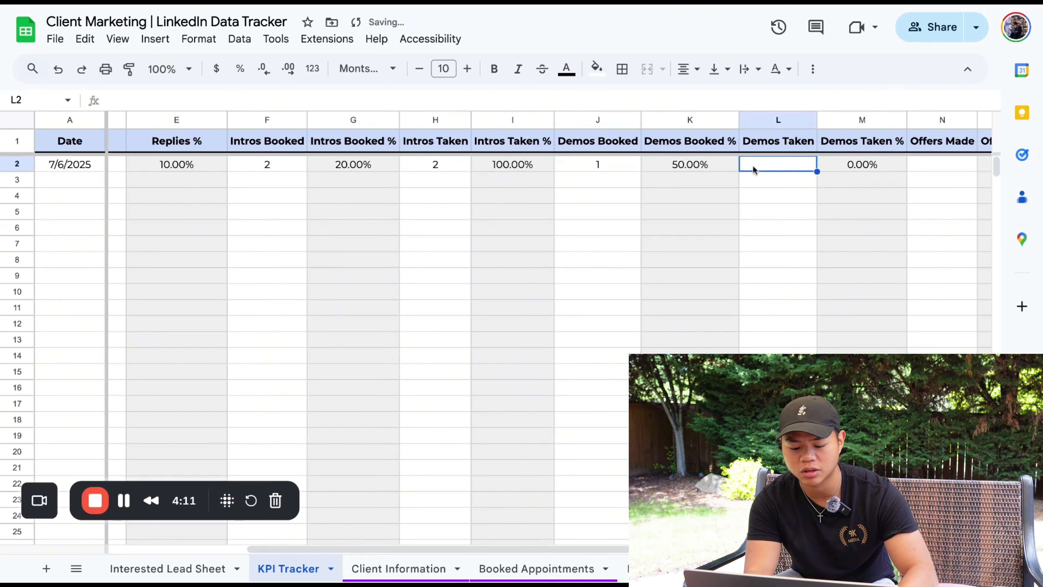
scroll(727, 189, right, 2)
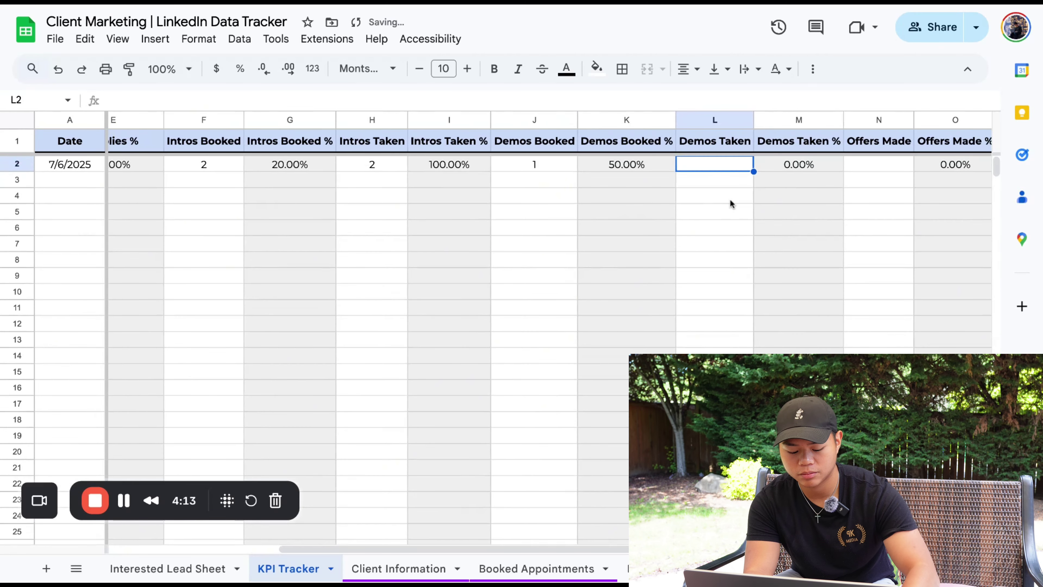
text(1)
click(867, 160)
text(1)
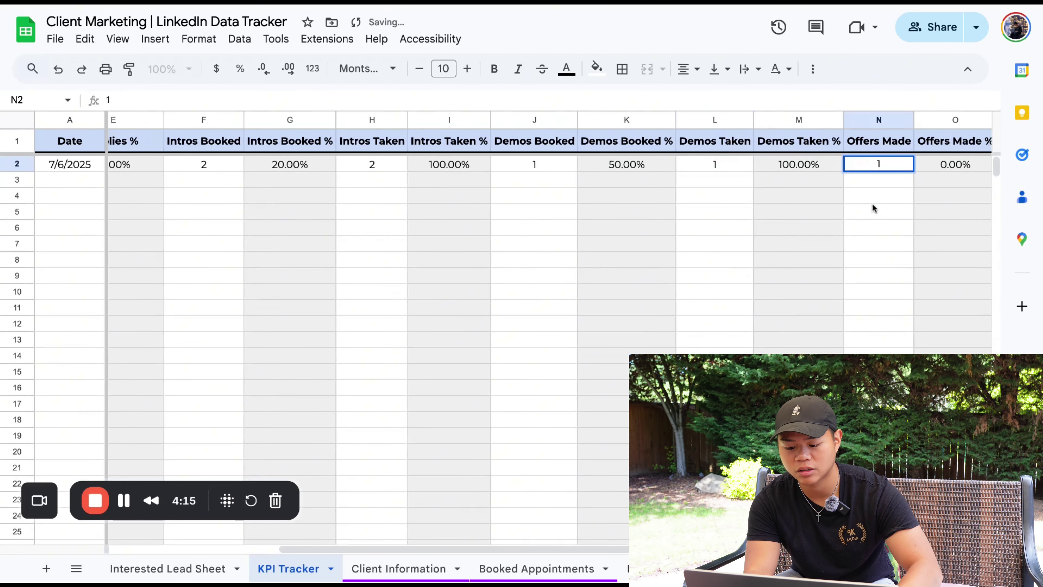
key(Return)
scroll(821, 197, right, 3)
click(669, 163)
text(1)
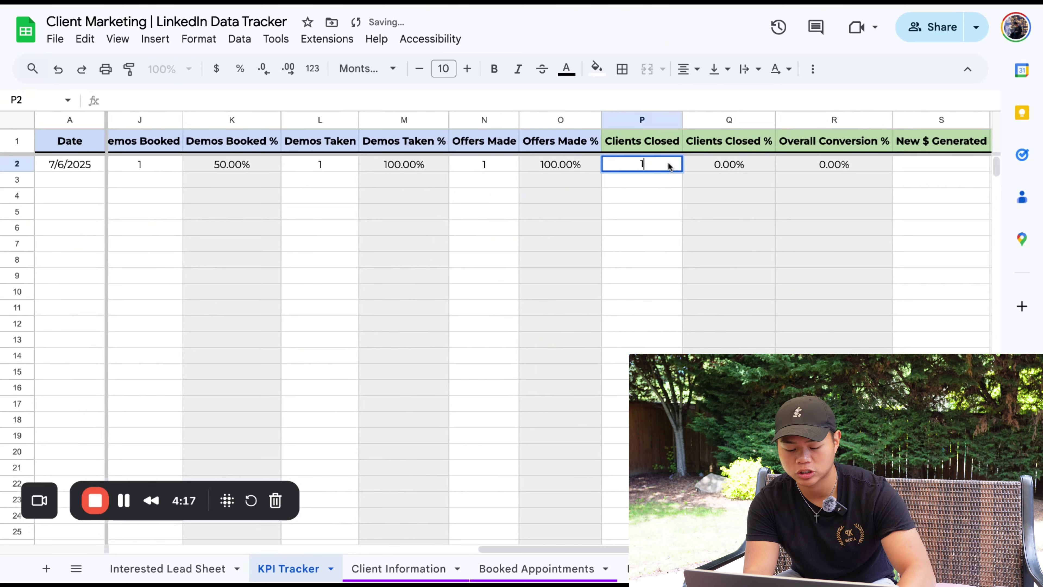
click(692, 271)
Enter $4,500 as New $ Generated and $1,500 as New $ Collected
scroll(692, 271, right, 1)
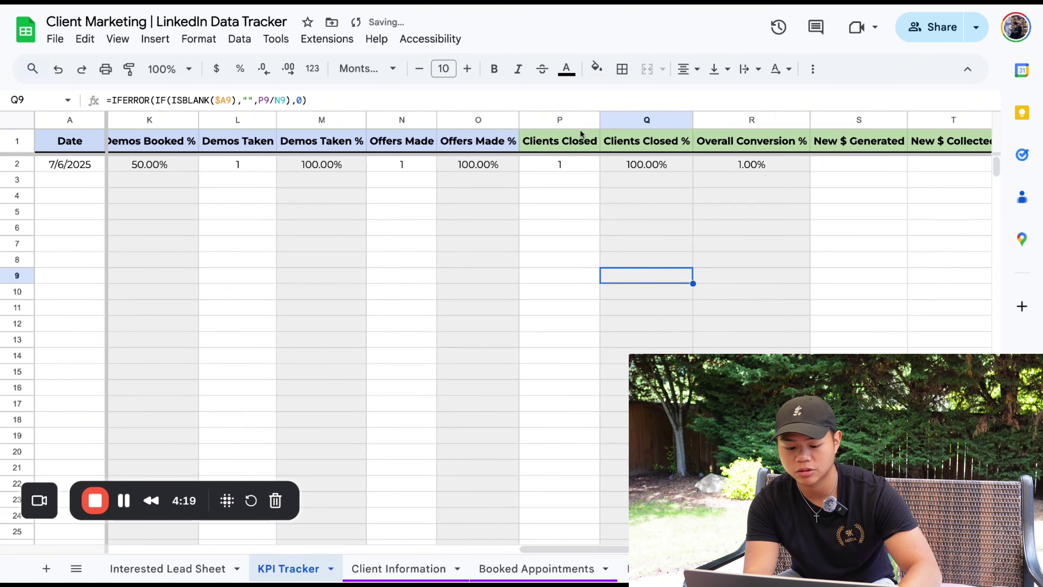
click(849, 171)
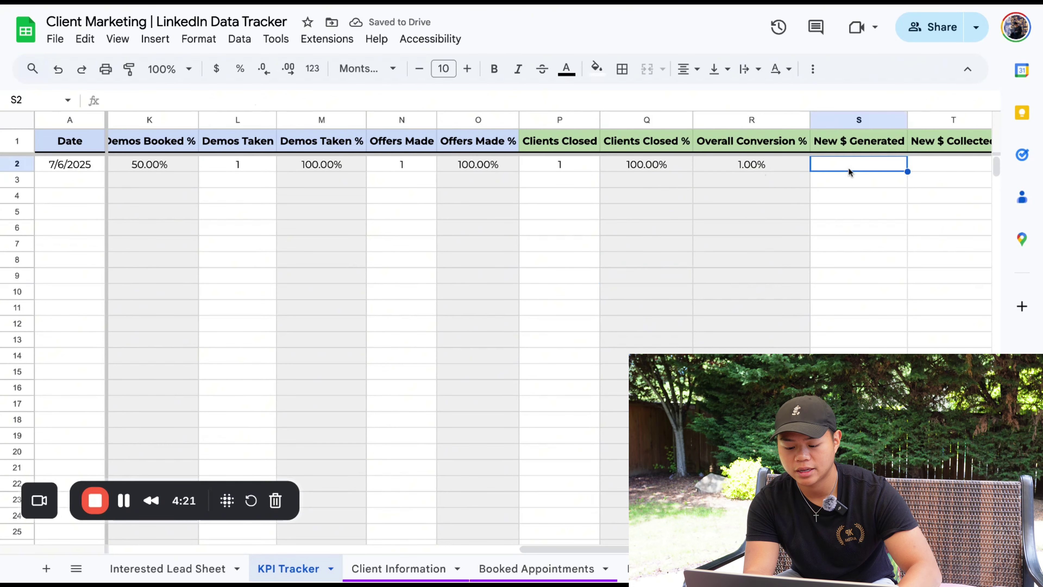
scroll(849, 171, right, 1)
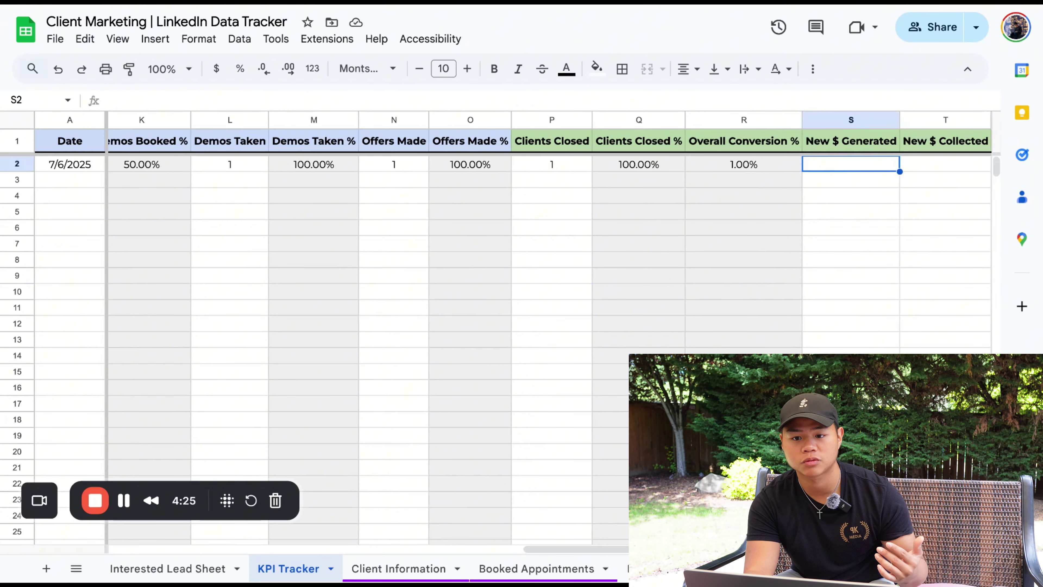
text(4500)
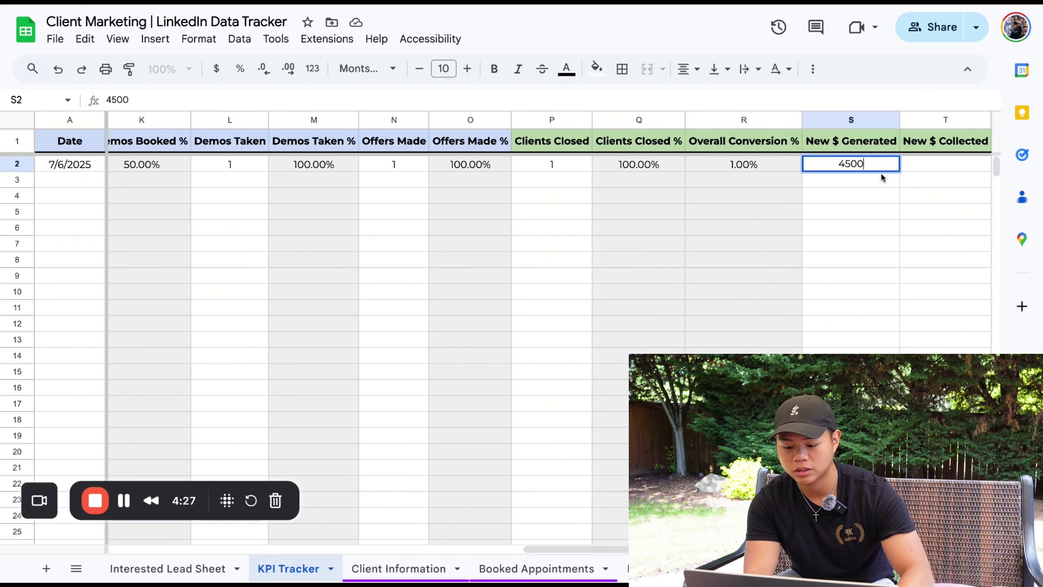
click(918, 168)
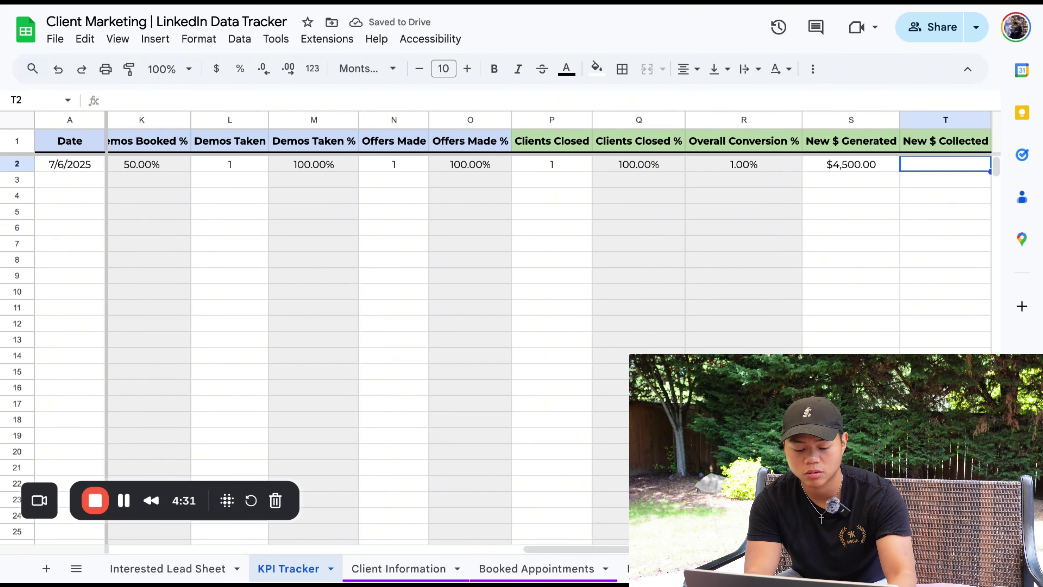
text(1500)
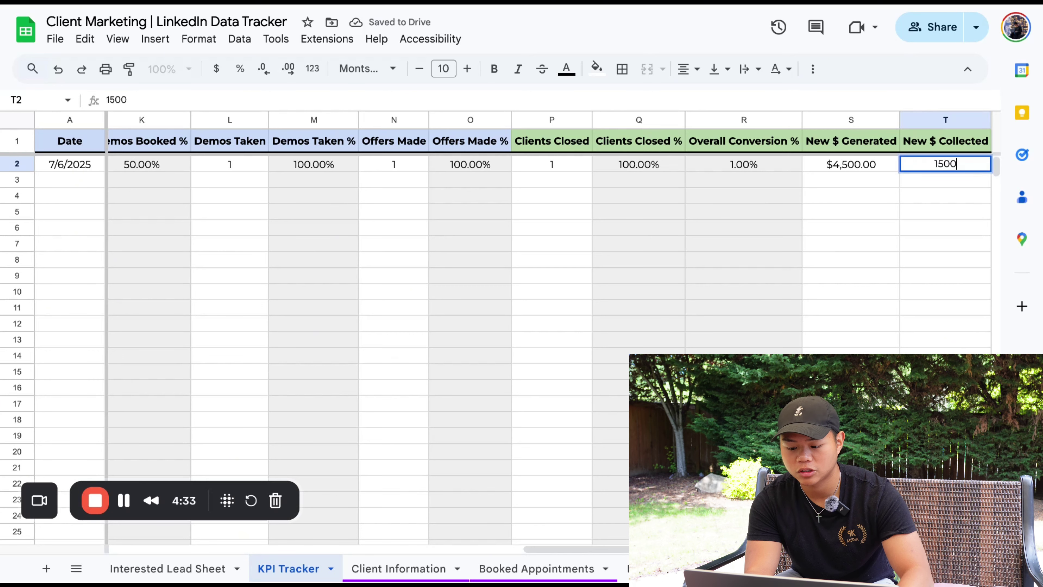
key(Return)
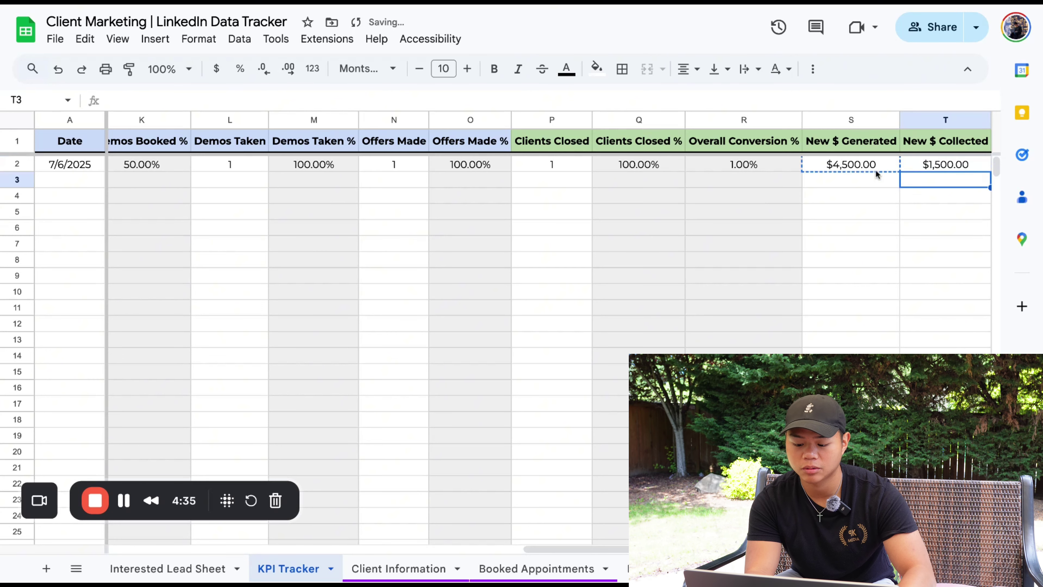
click(876, 175)
scroll(868, 193, left, 10)
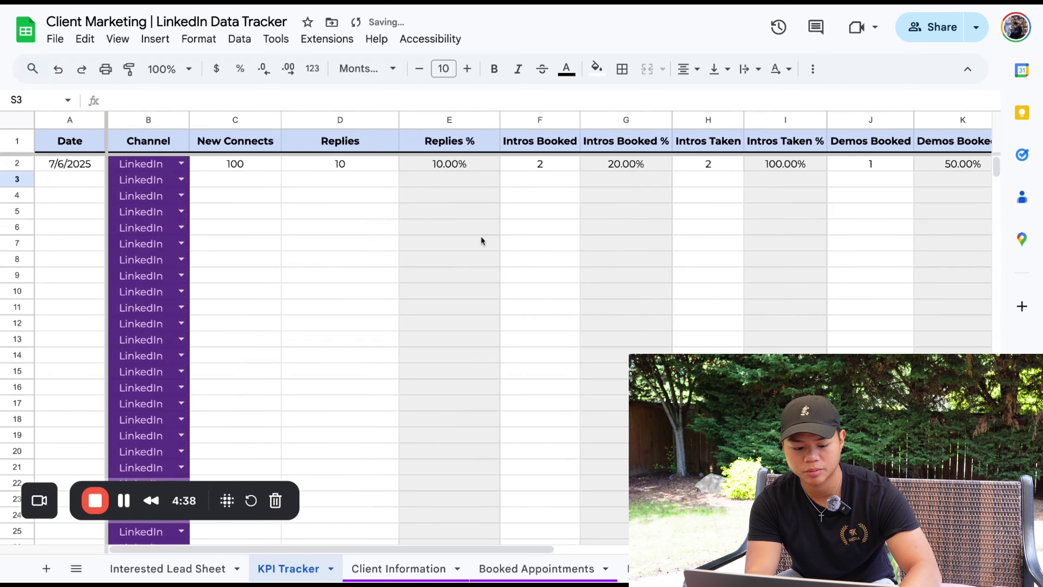
Review the KPI columns from Date through the intro and demo metrics
drag(69, 141, 527, 164)
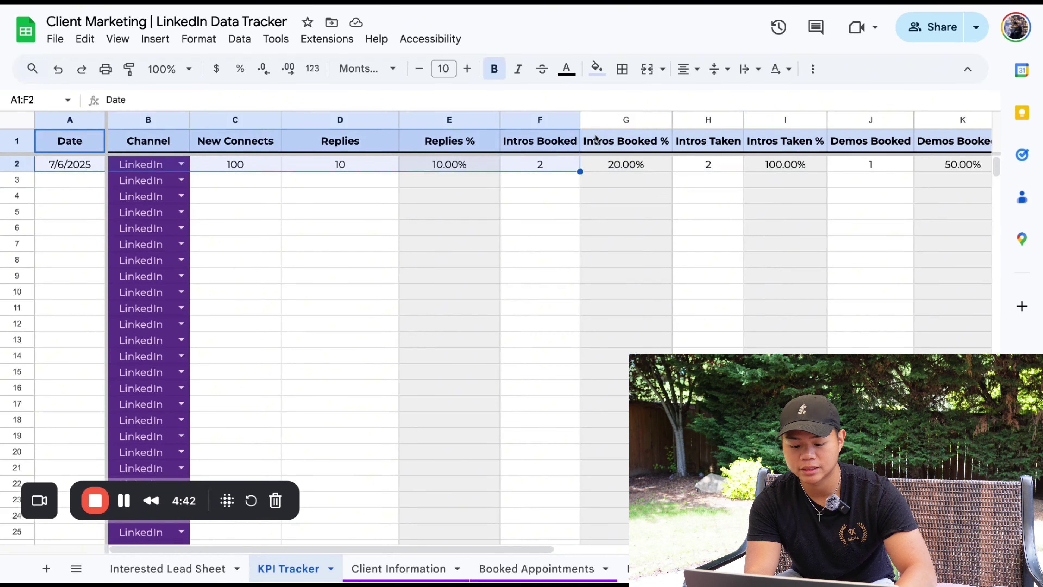
drag(596, 139, 964, 238)
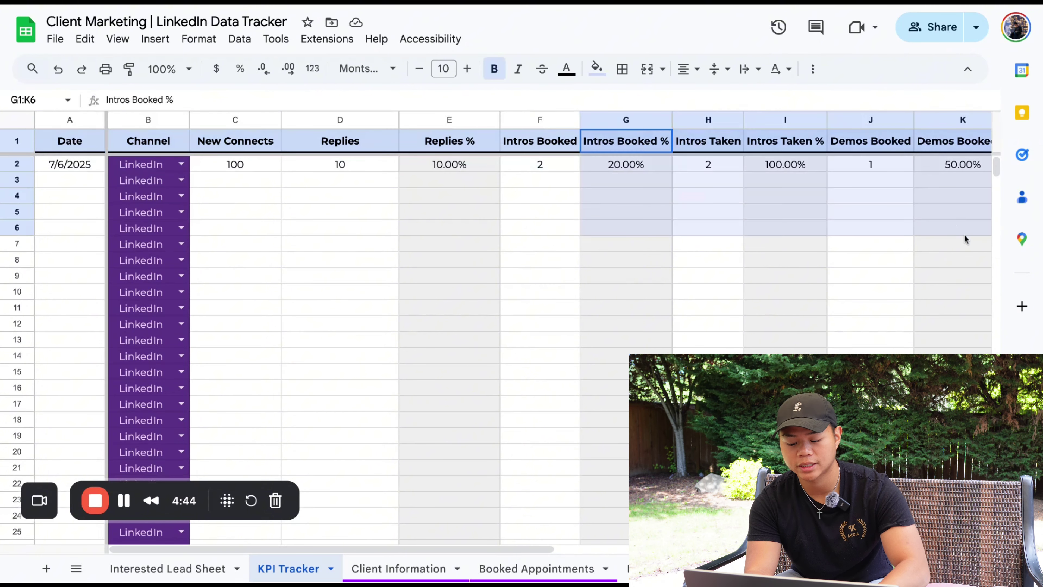
click(695, 245)
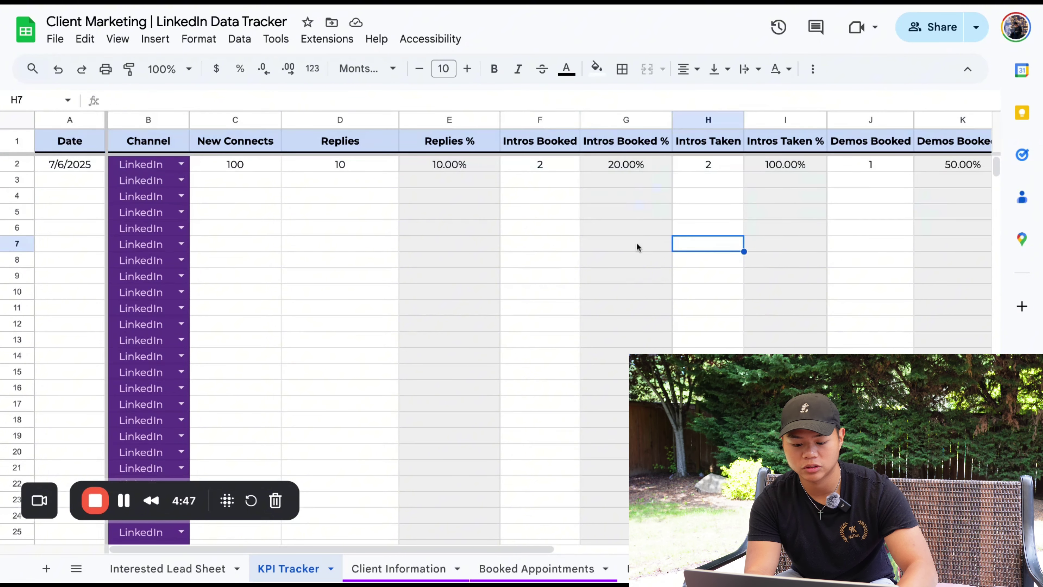
scroll(636, 245, right, 5)
scroll(637, 246, right, 3)
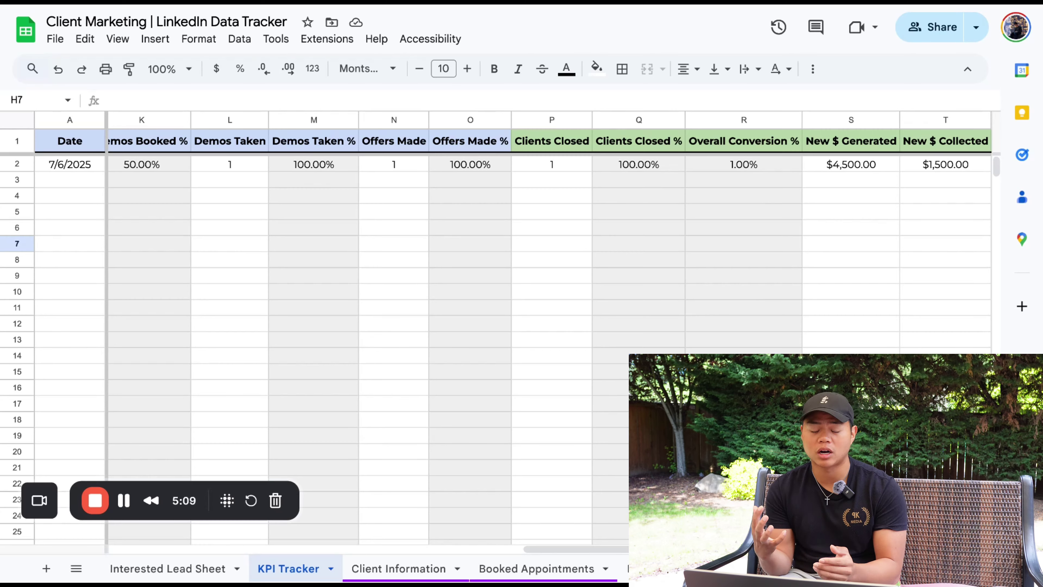
scroll(554, 230, left, 10)
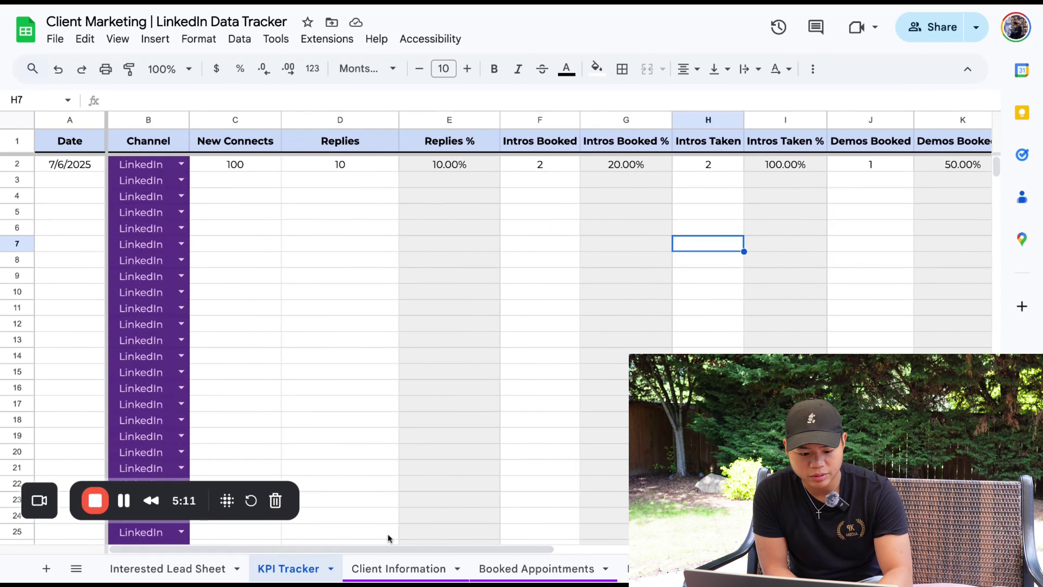
Open B10's Channel dropdown to show the channel options
drag(56, 165, 77, 345)
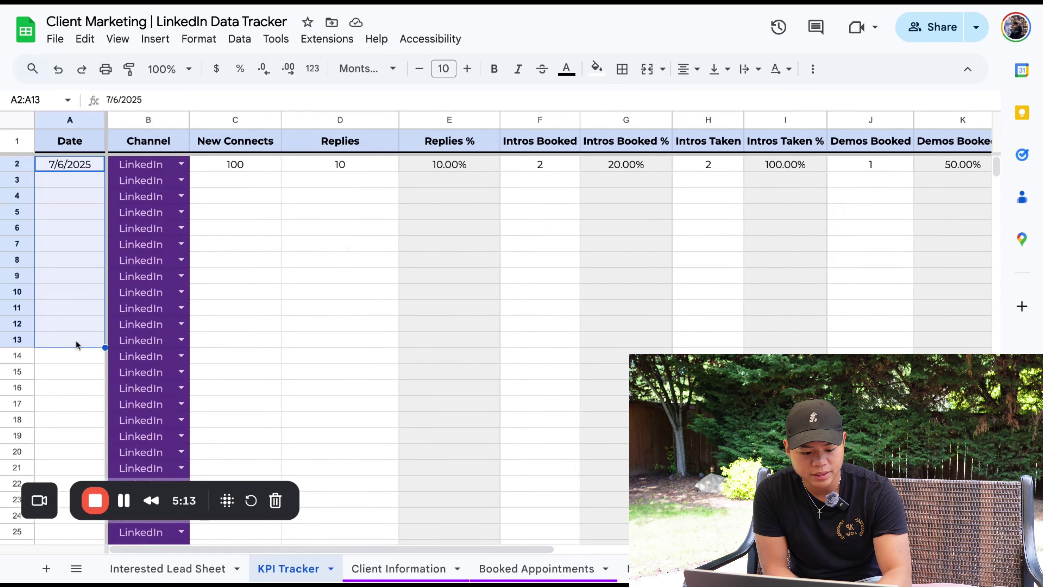
click(144, 291)
click(181, 291)
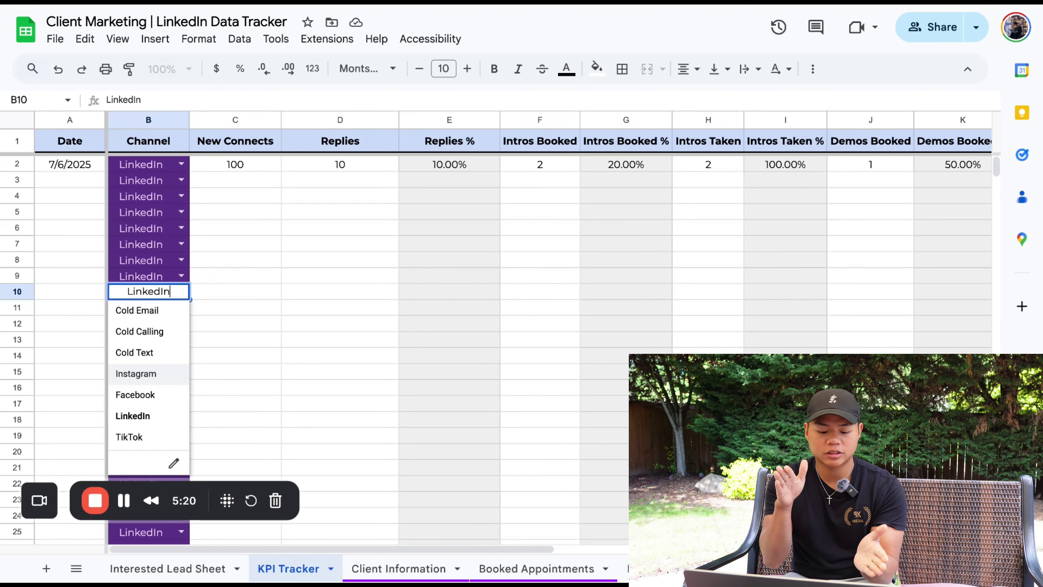
Move to Client Information with Ctrl+Page Down and review its Niche, Services, Offer and Booking Link cells
key(ctrl+Page_Down)
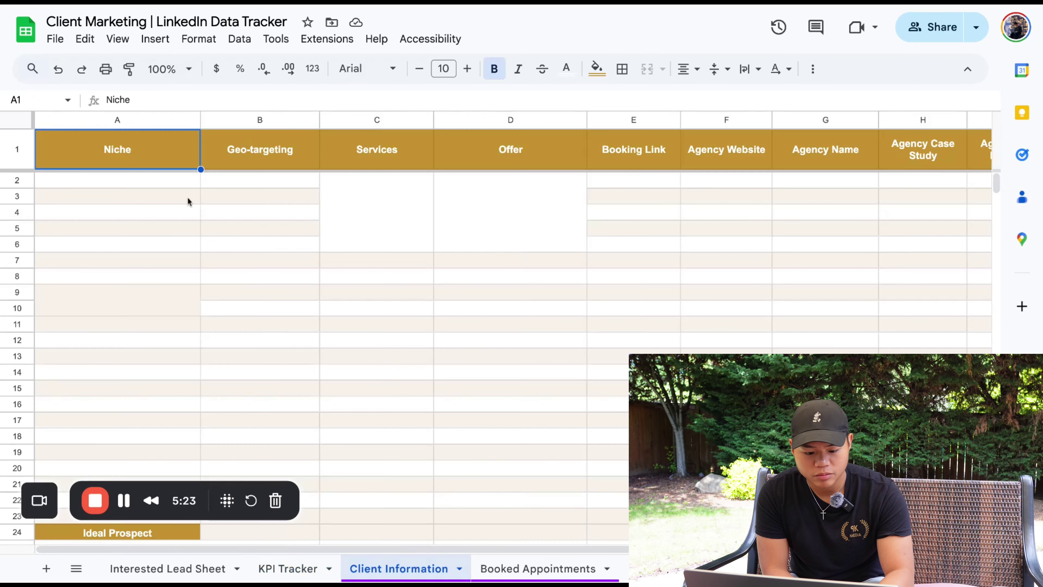
drag(142, 183, 252, 266)
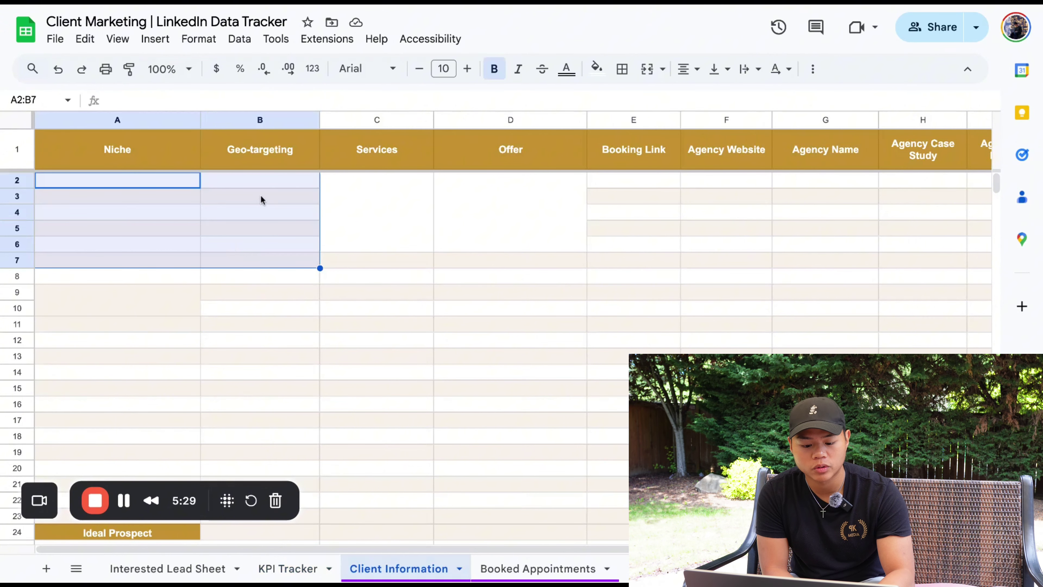
click(339, 191)
click(497, 206)
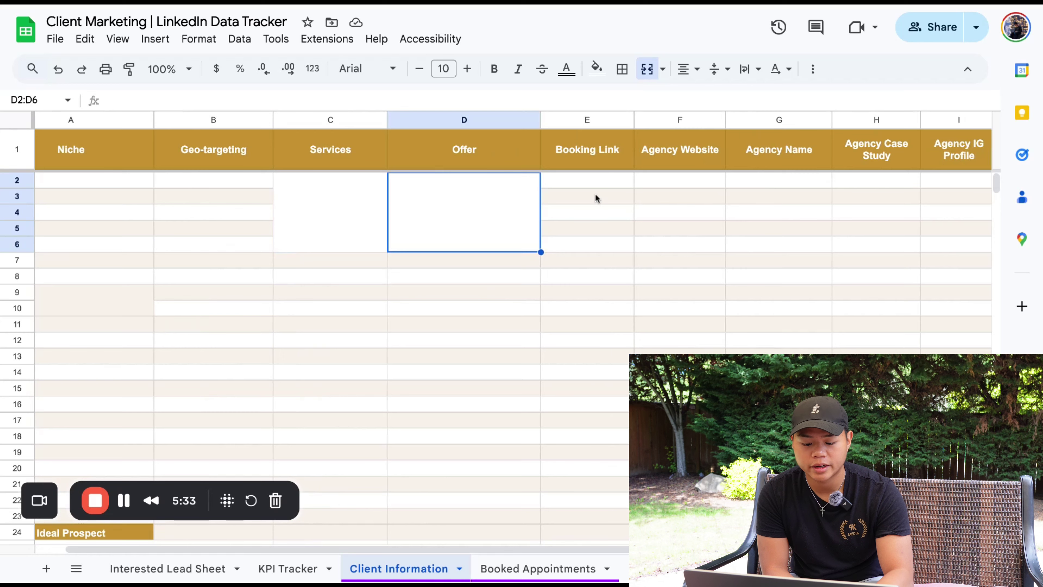
click(597, 181)
scroll(598, 184, right, 2)
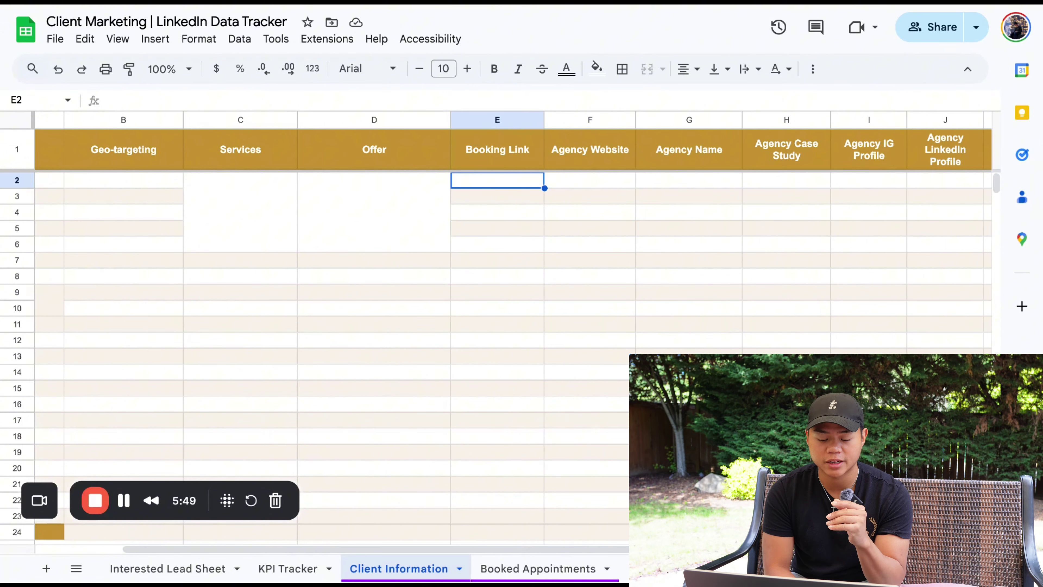
scroll(520, 331, right, 2)
scroll(520, 331, right, 3)
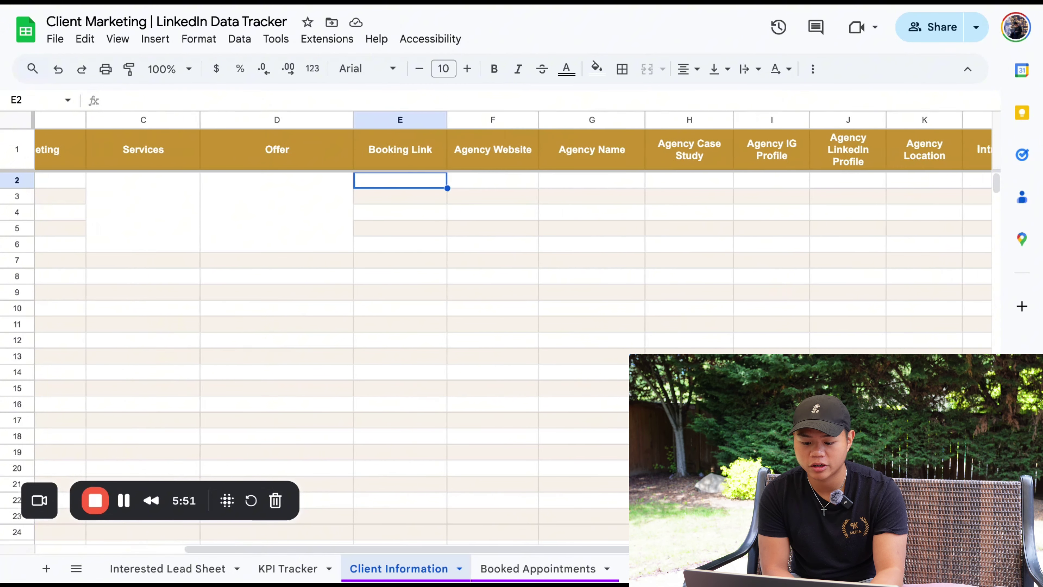
scroll(520, 332, right, 3)
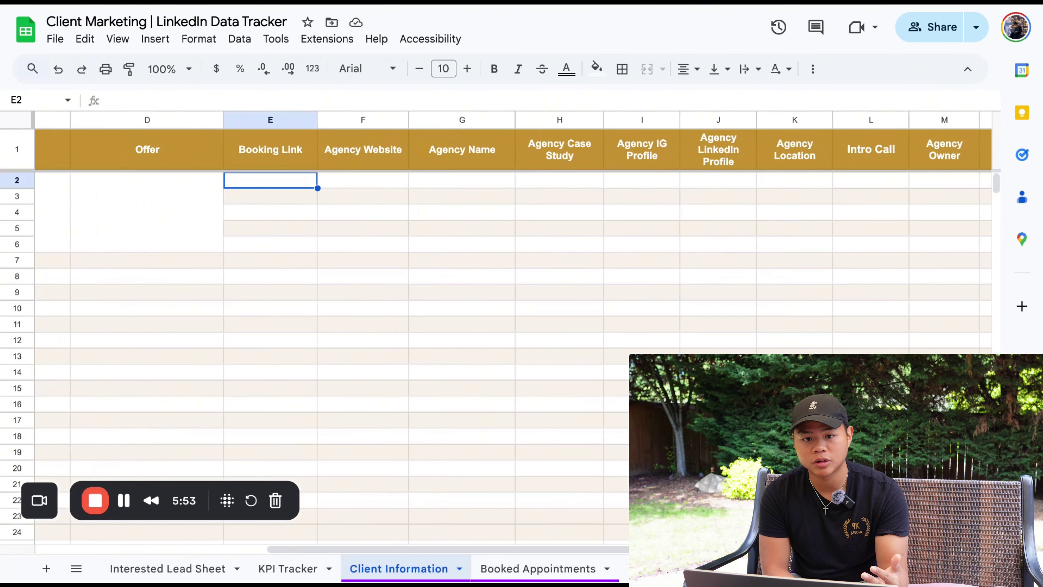
scroll(373, 170, right, 2)
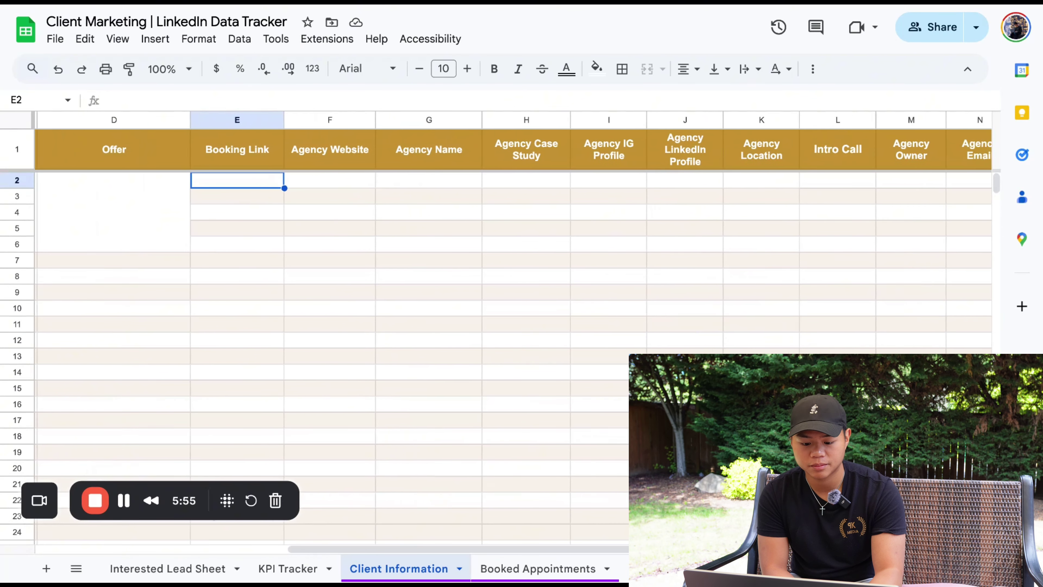
click(311, 181)
drag(311, 184, 906, 187)
scroll(836, 216, left, 10)
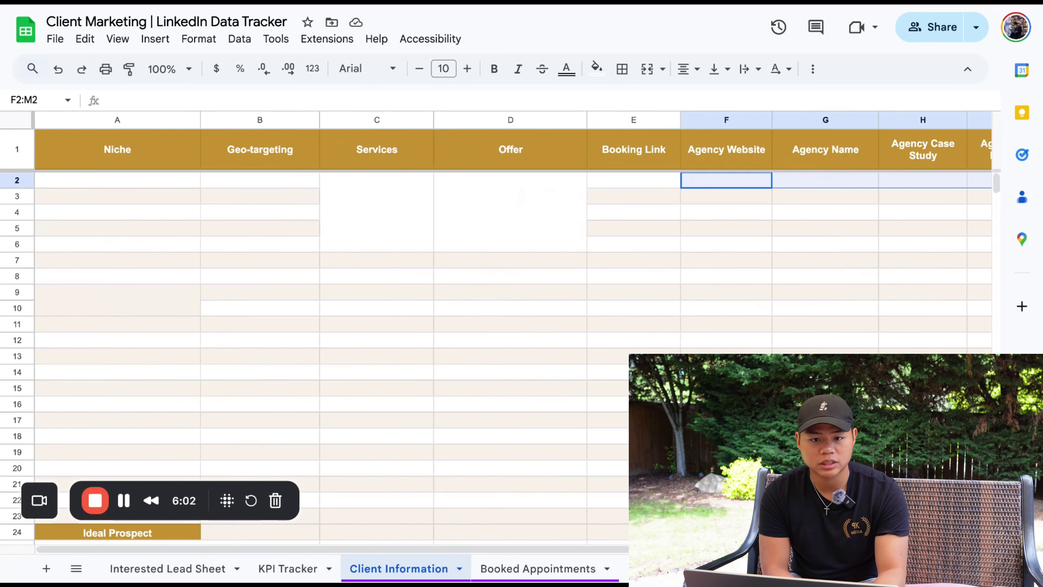
scroll(831, 233, down, 5)
scroll(811, 306, up, 1)
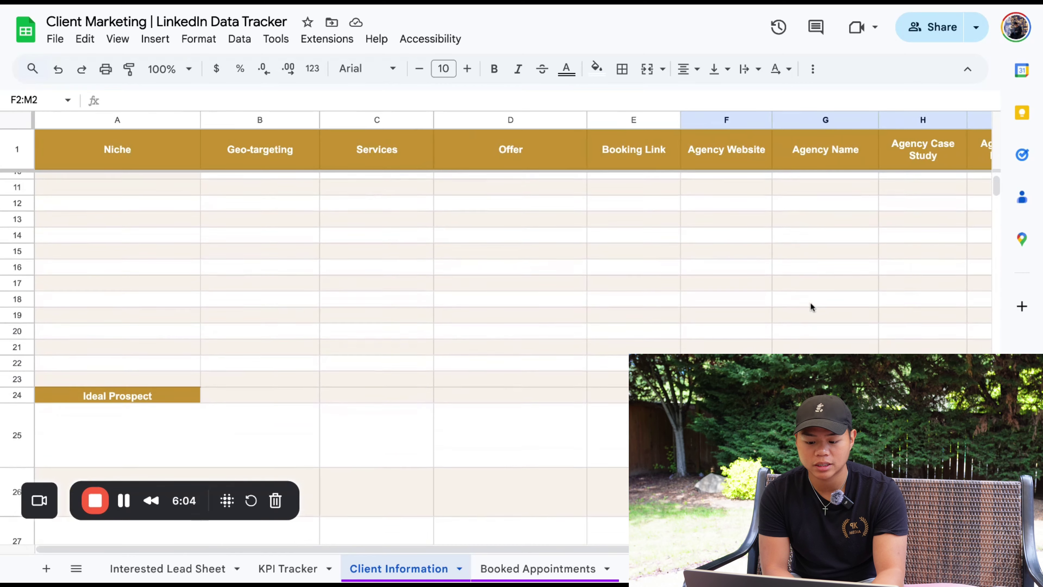
scroll(810, 303, up, 4)
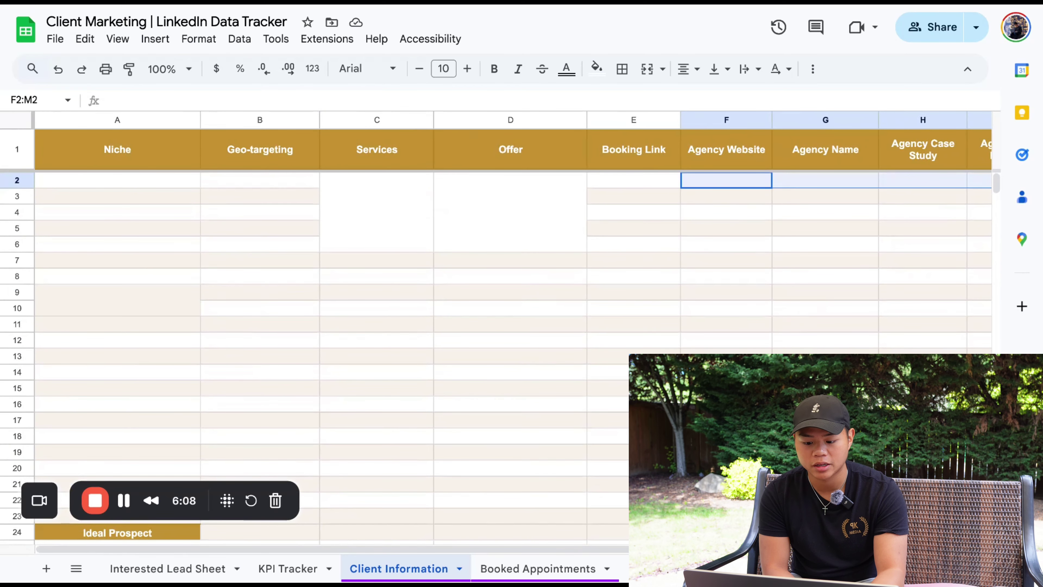
Scroll down to Ideal Prospect and open merged cell A25:B25 for editing
click(810, 260)
scroll(811, 287, down, 6)
click(157, 391)
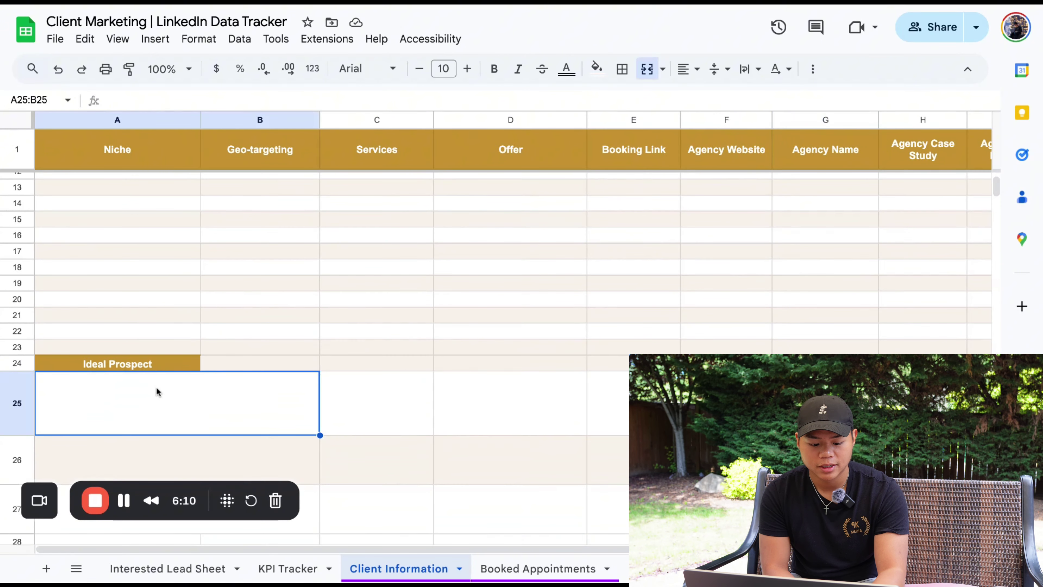
scroll(157, 391, down, 4)
double_click(157, 302)
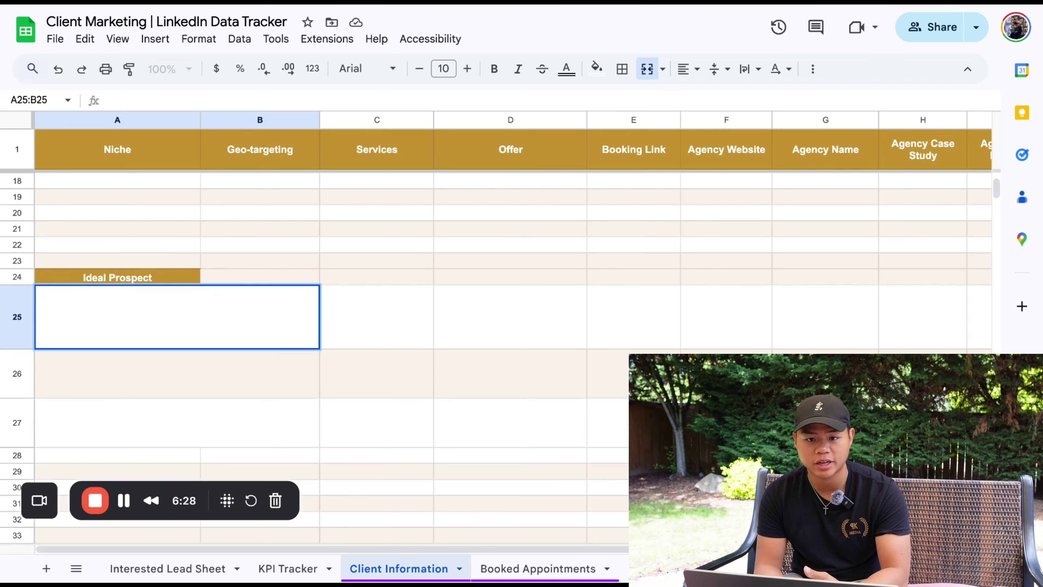
Go to the Booked Appointments sheet and select the first appointment's cells B3:E3
click(172, 574)
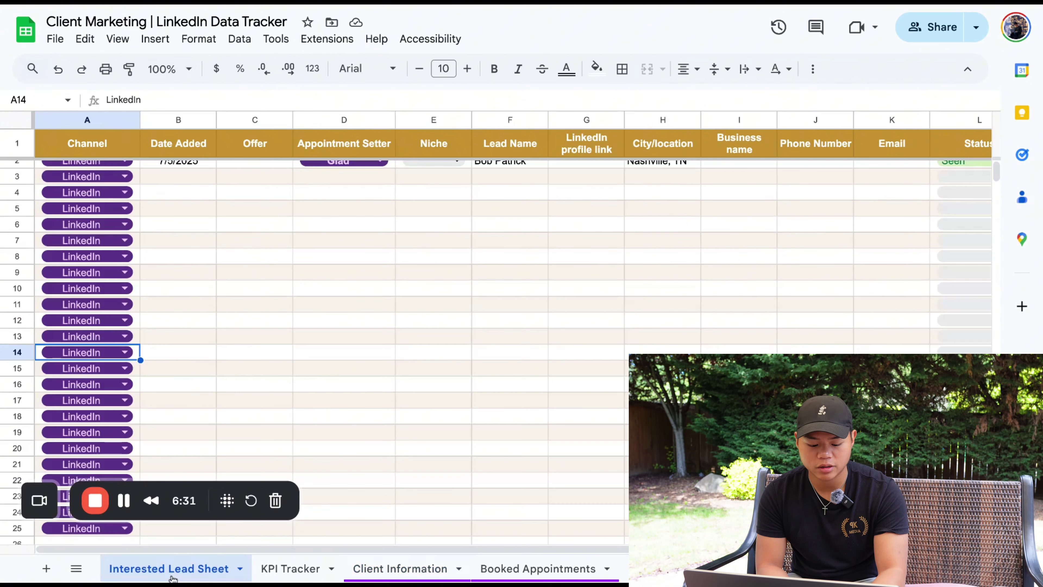
scroll(122, 314, up, 1)
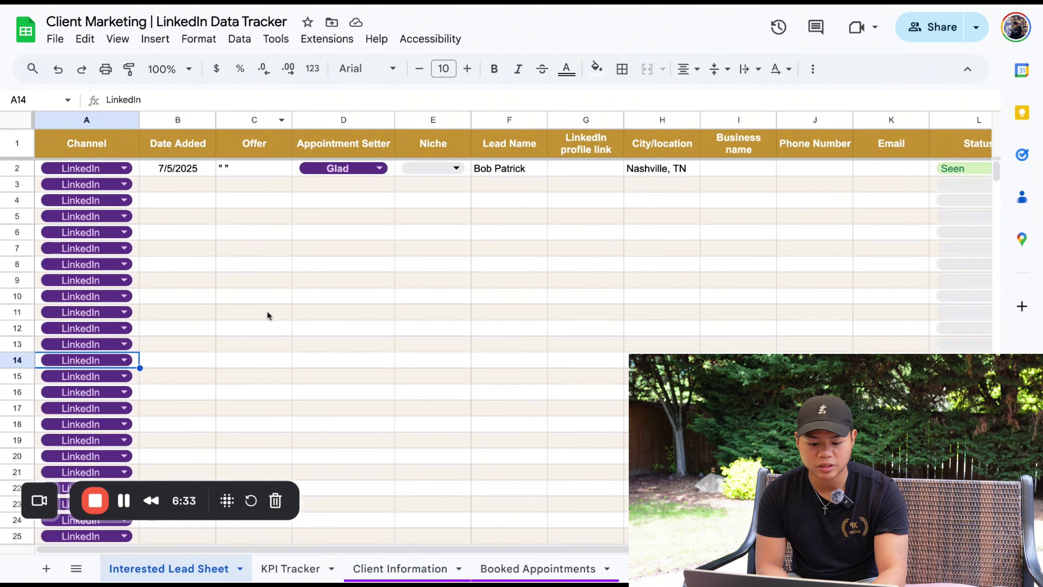
click(545, 567)
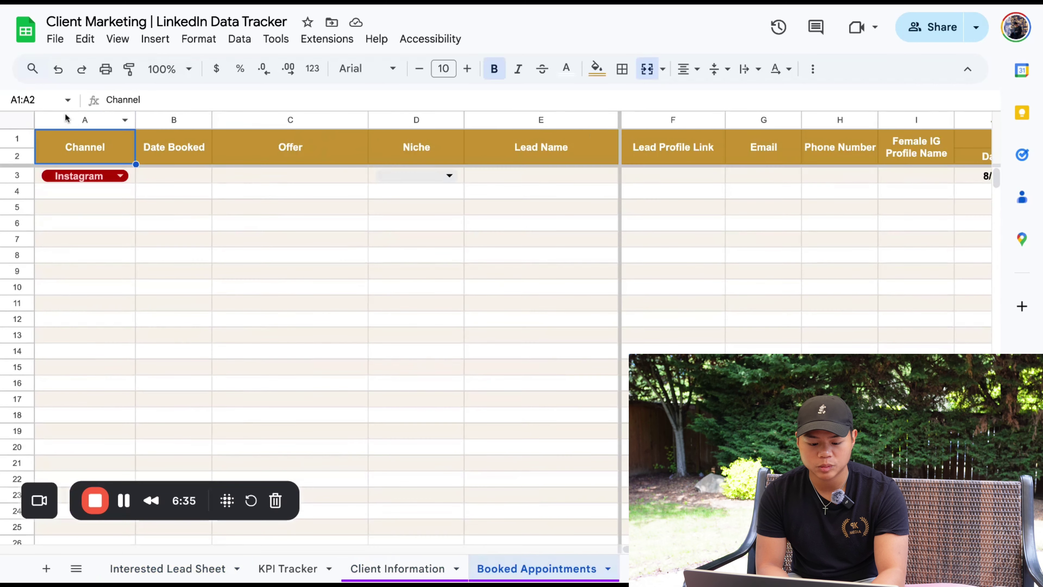
click(199, 181)
drag(199, 181, 503, 182)
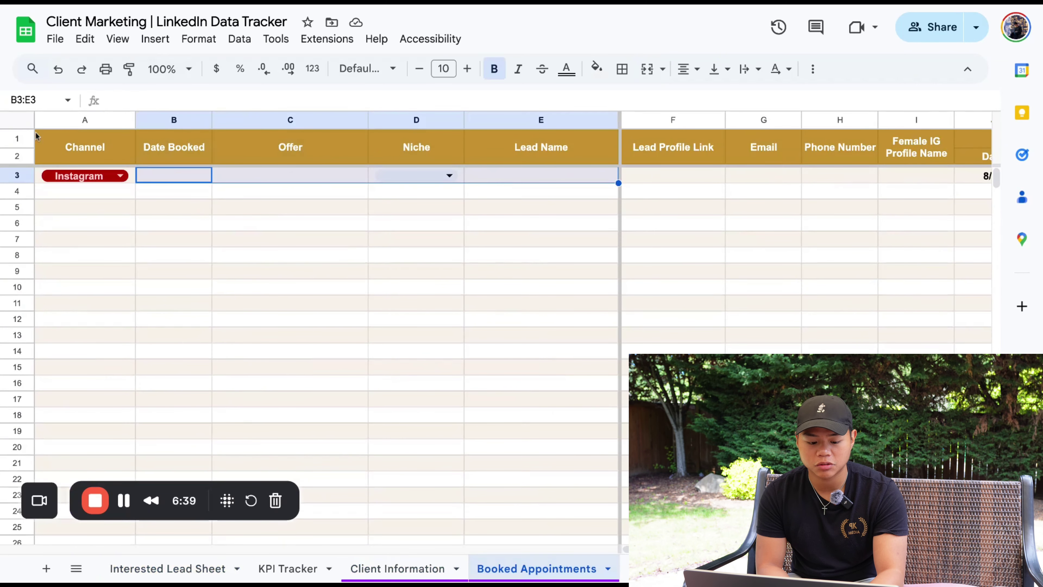
Look across row 3's appointment columns and select the Lead Profile Link cell F3
scroll(519, 305, right, 5)
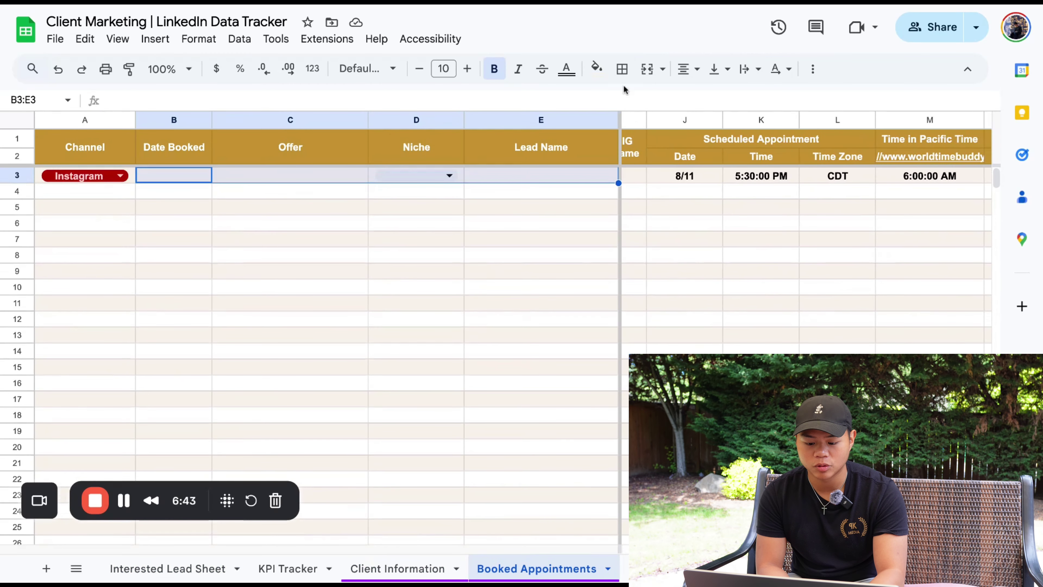
scroll(690, 250, right, 10)
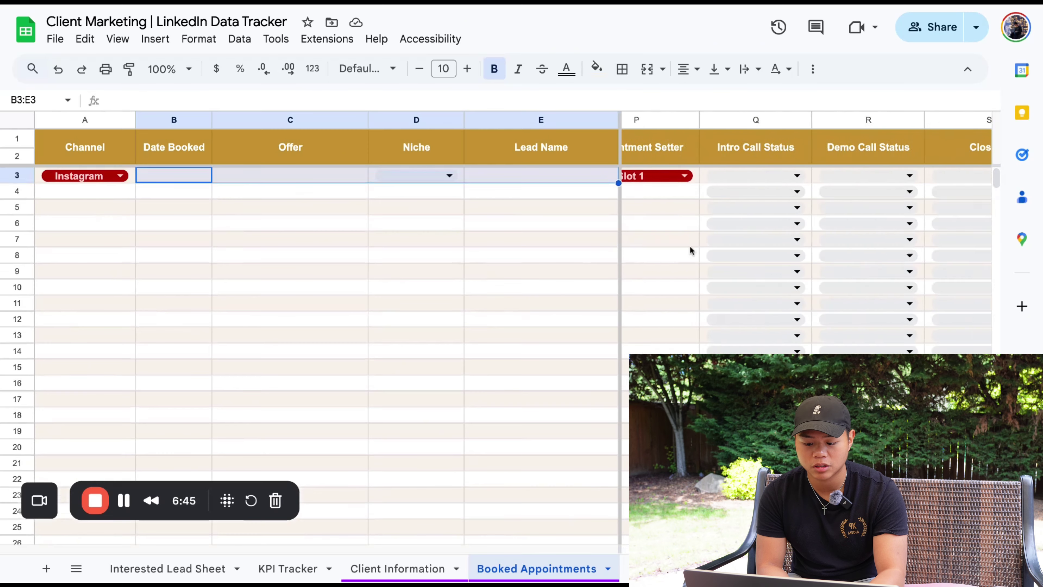
scroll(690, 250, left, 4)
scroll(690, 250, left, 1)
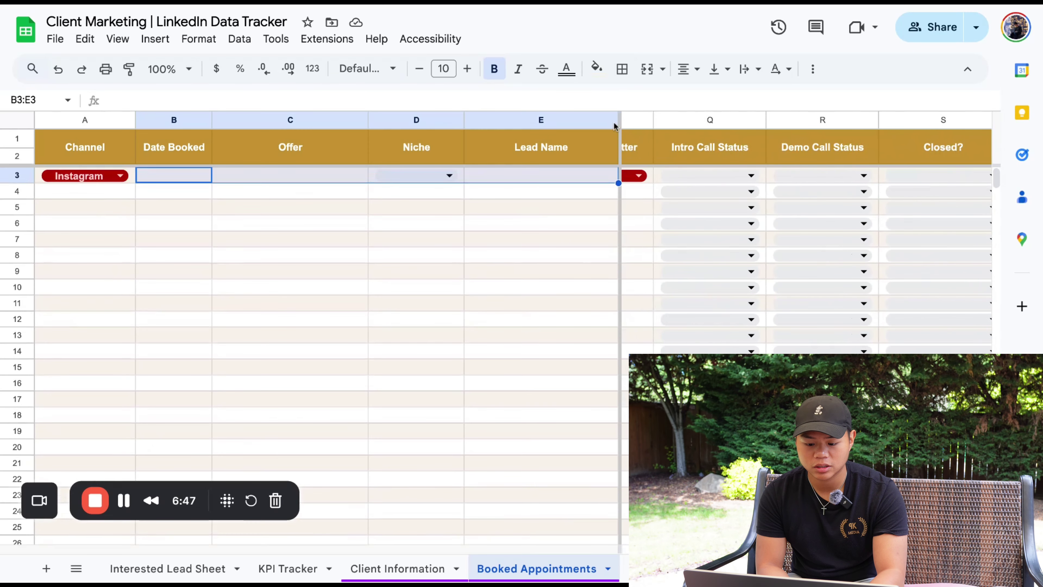
scroll(681, 313, left, 15)
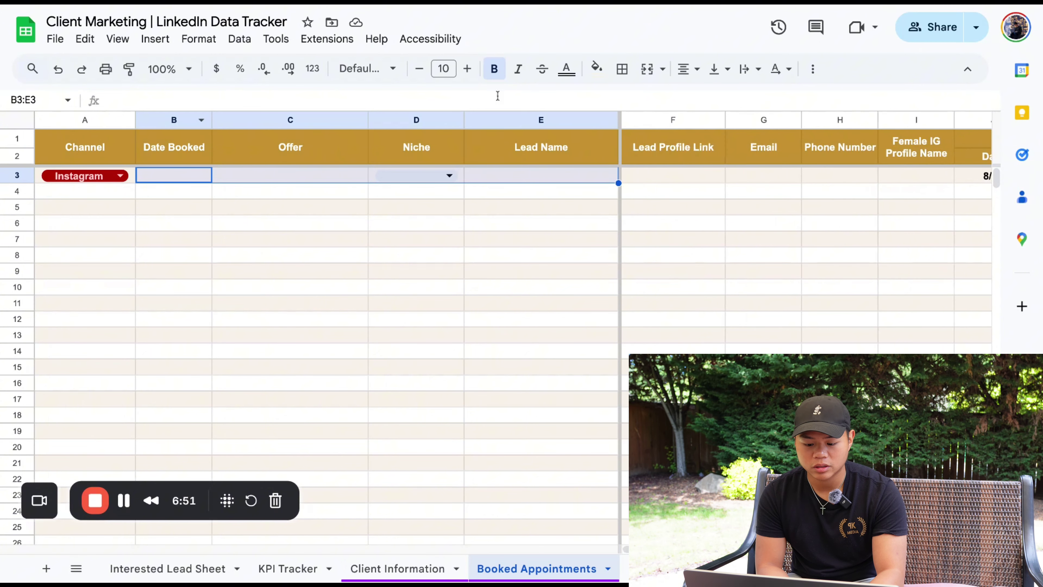
click(724, 176)
scroll(724, 176, right, 3)
Inspect the Female IG Profile Name cell I3 and the 8/11 reminder date in column J
scroll(727, 171, right, 2)
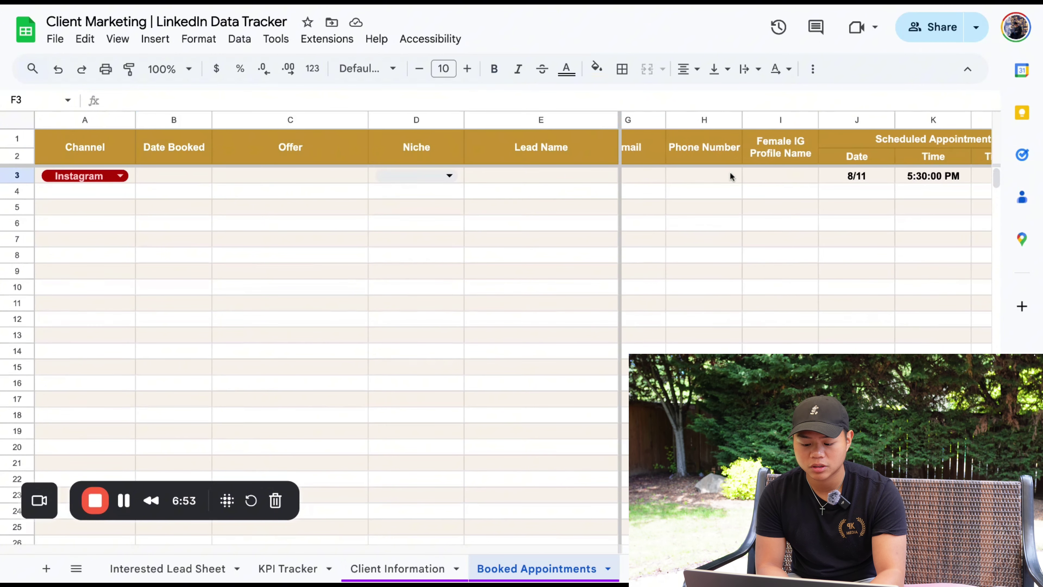
click(760, 173)
scroll(760, 173, right, 2)
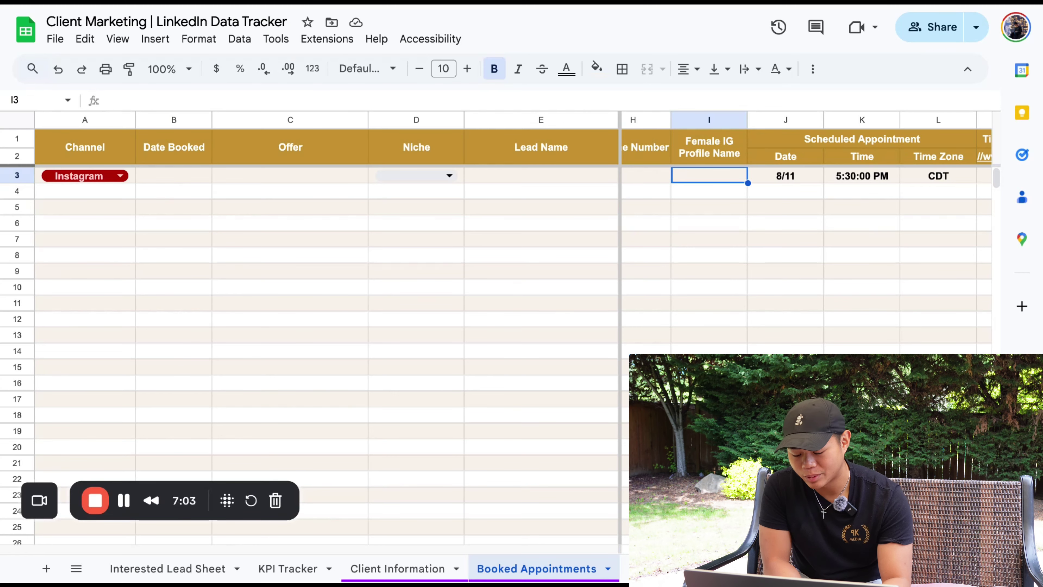
double_click(712, 178)
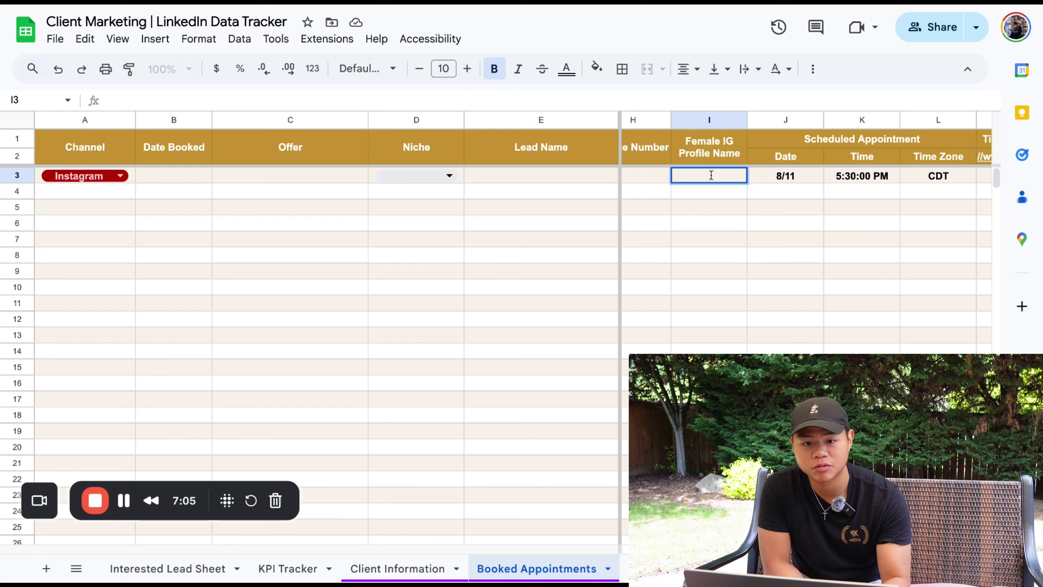
click(764, 192)
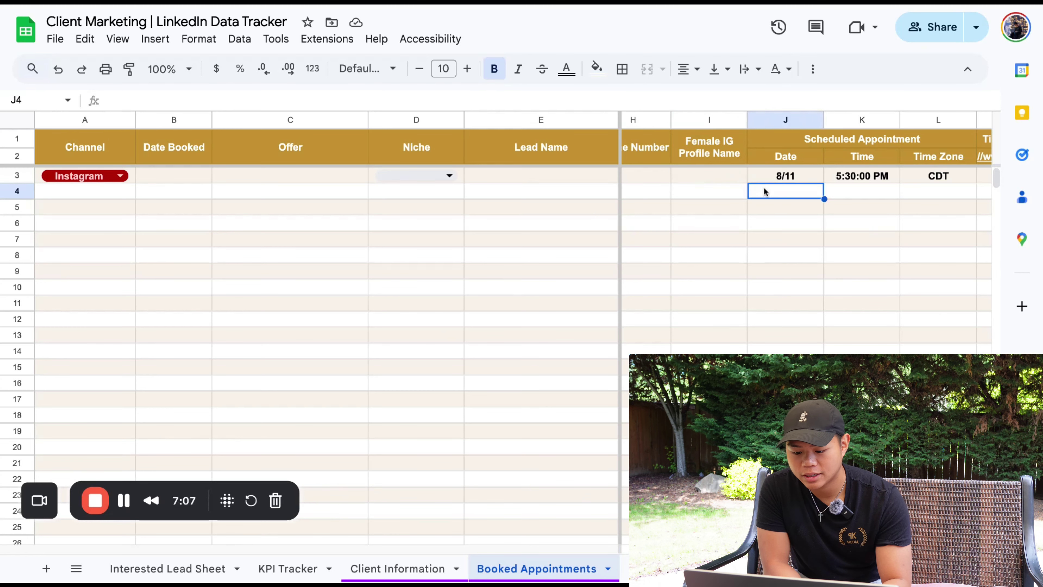
Show the Intro Call Status dropdown choices in Q3
scroll(764, 191, right, 3)
scroll(764, 191, right, 5)
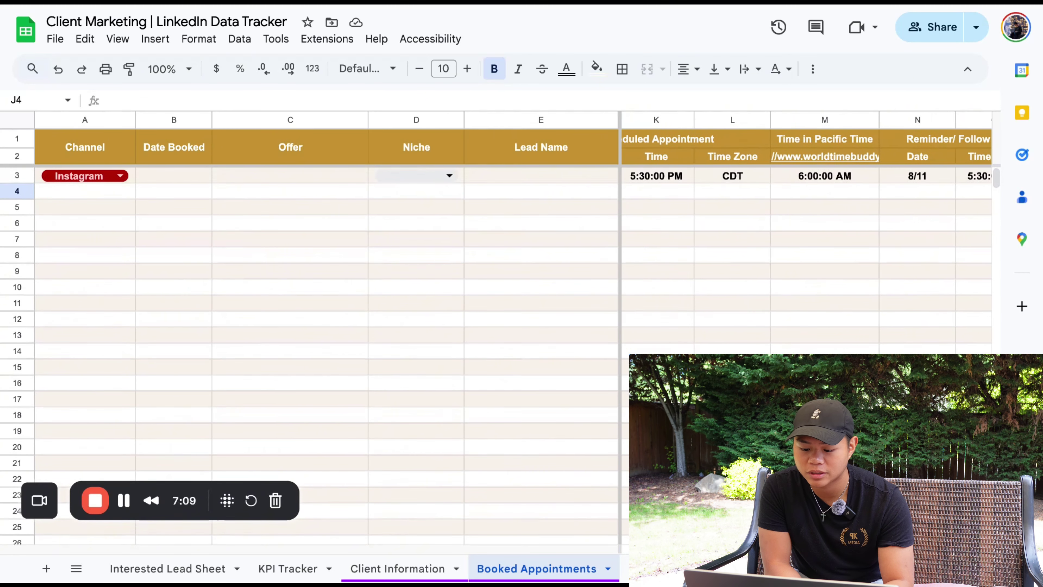
scroll(739, 194, right, 2)
click(757, 177)
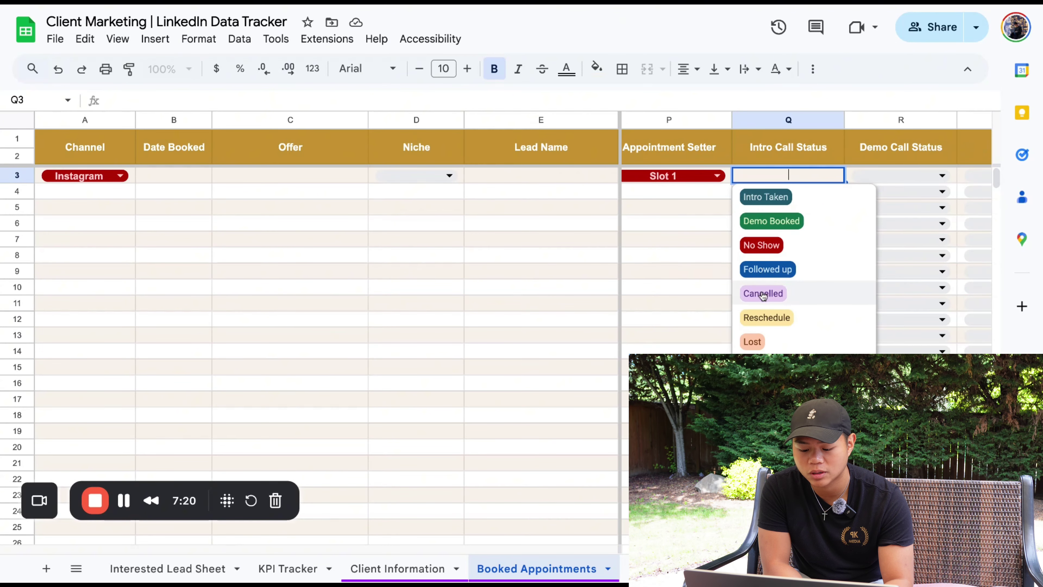
View the Demo Call Status (R3) and Closed? (S3) choices, leaving both unset
click(729, 242)
scroll(710, 243, right, 2)
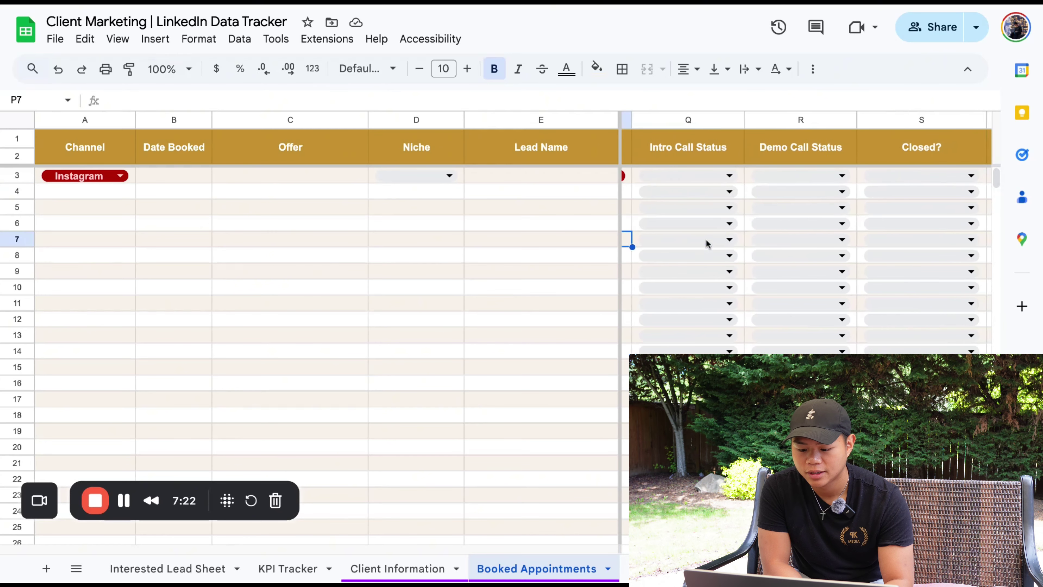
click(792, 175)
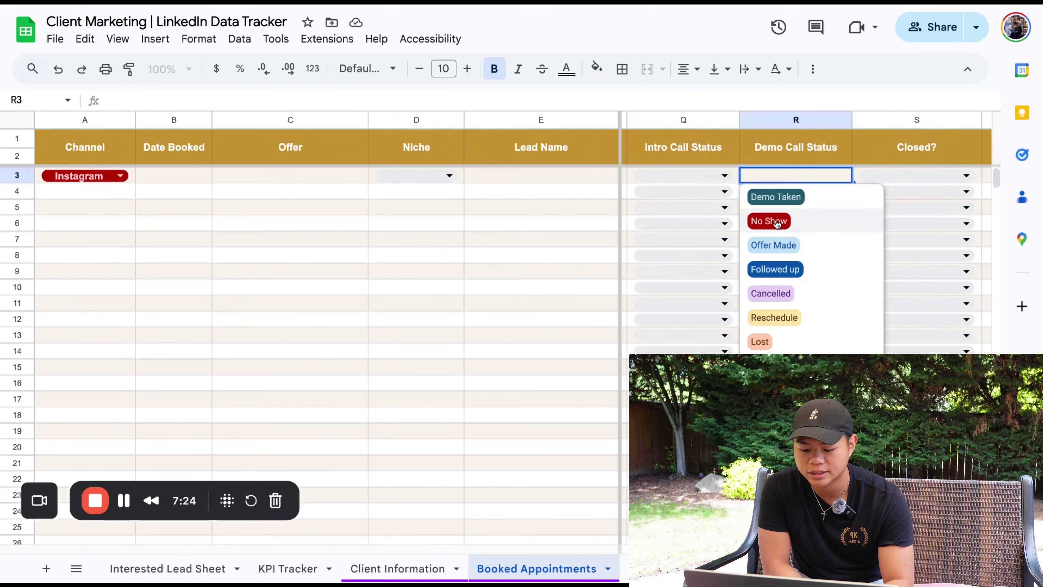
click(933, 177)
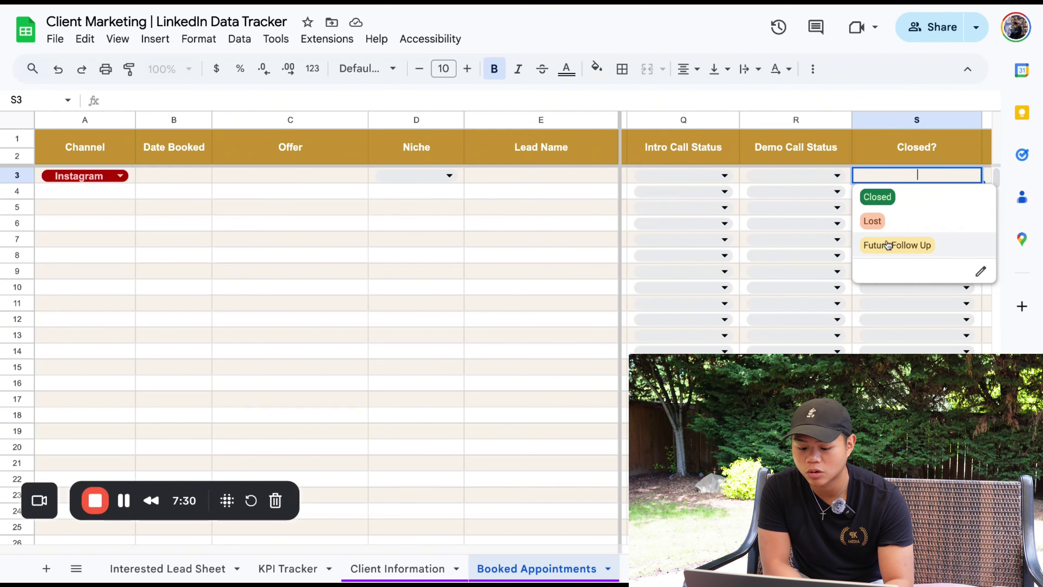
click(591, 193)
Check the blank Cash Collected, Appointment Setter's Notes and Client's Note cells T3–V3
scroll(739, 182, right, 3)
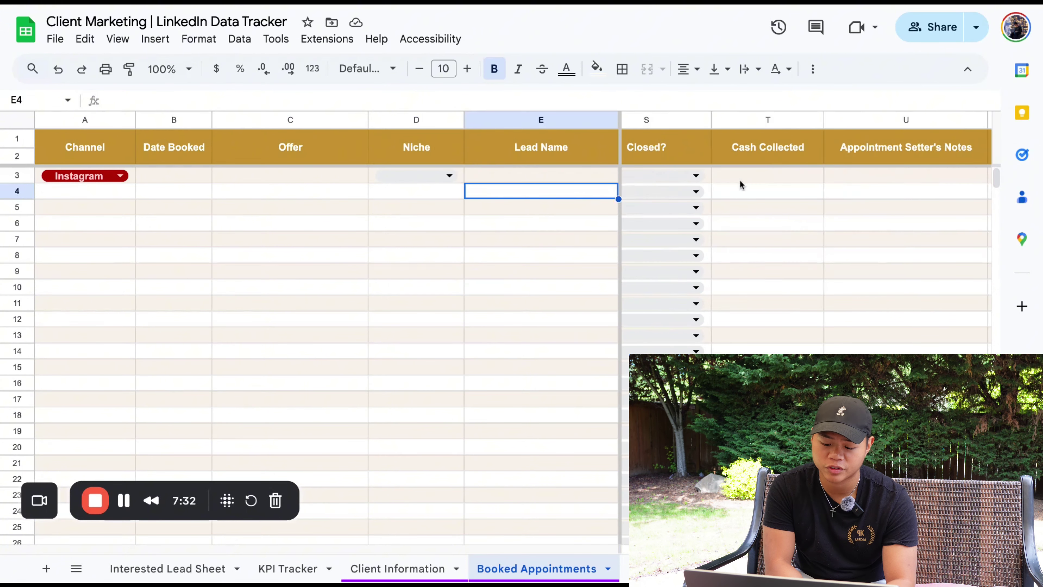
click(791, 177)
click(854, 180)
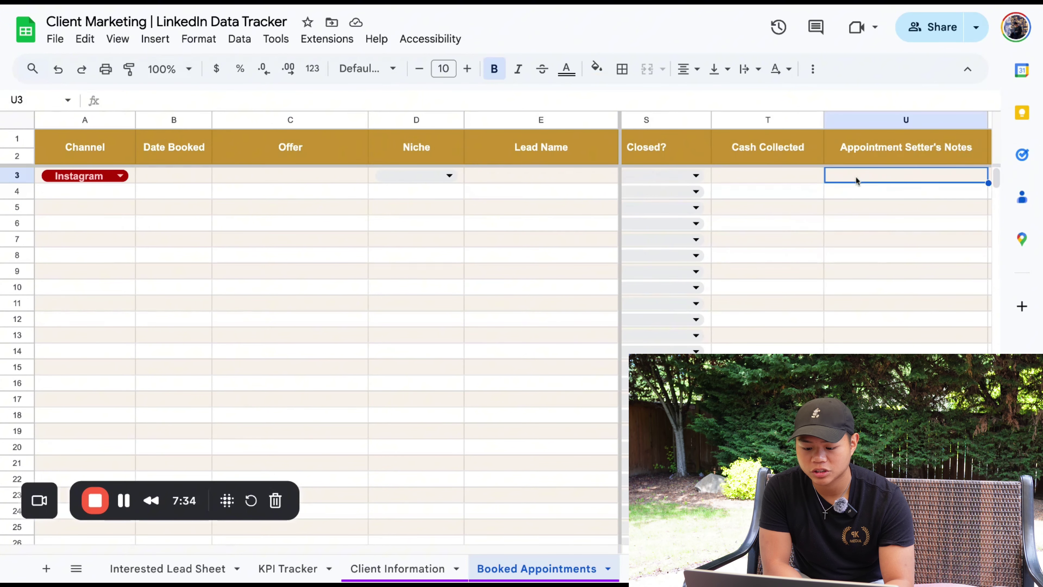
scroll(850, 179, right, 2)
scroll(846, 179, right, 3)
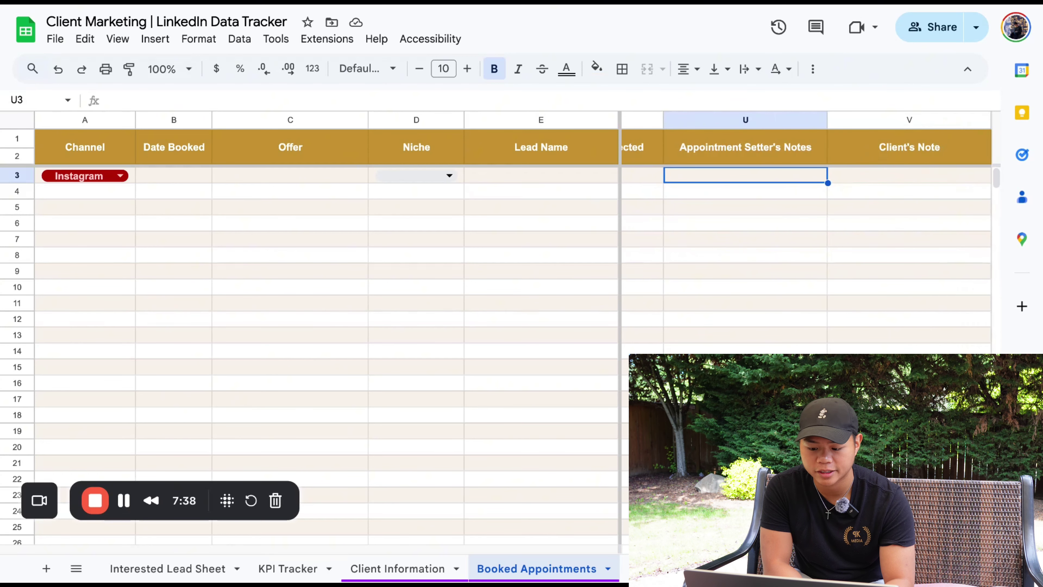
click(889, 180)
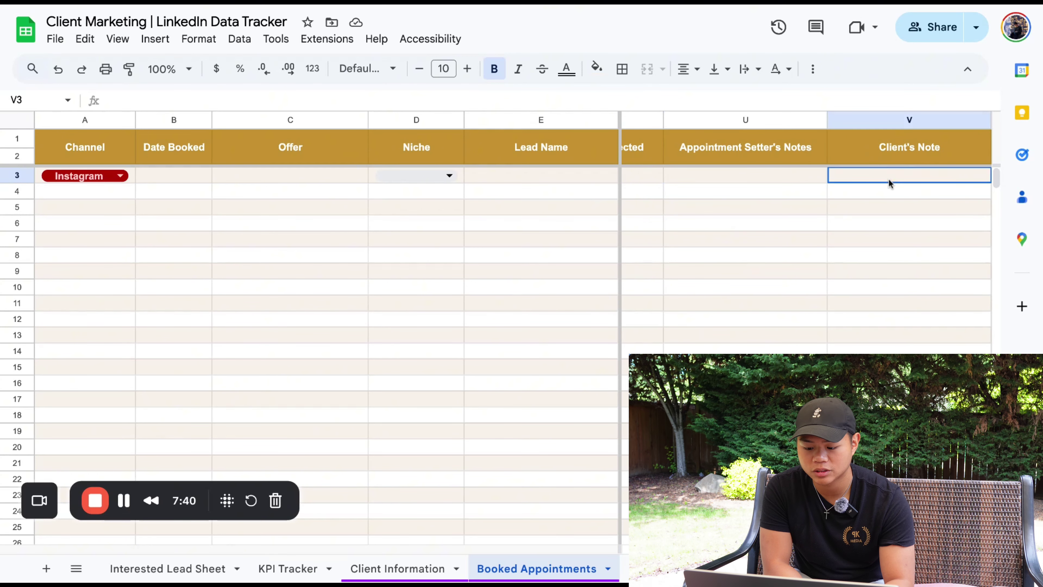
Review the KPI summary values E7:E13, then select the empty Replies cell D3 on KPI Tracker
key(ctrl+Page_Down)
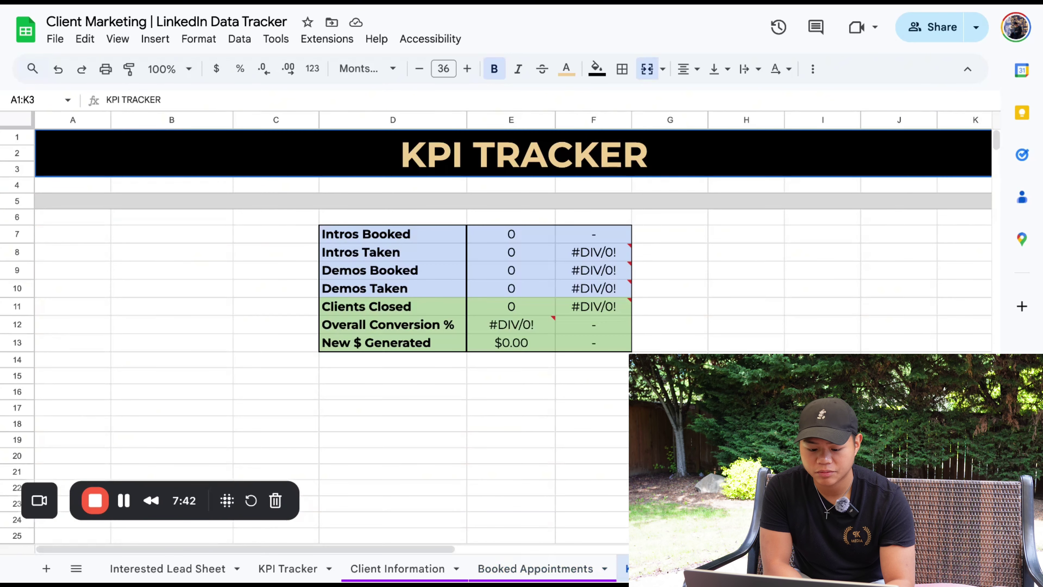
drag(513, 234, 512, 342)
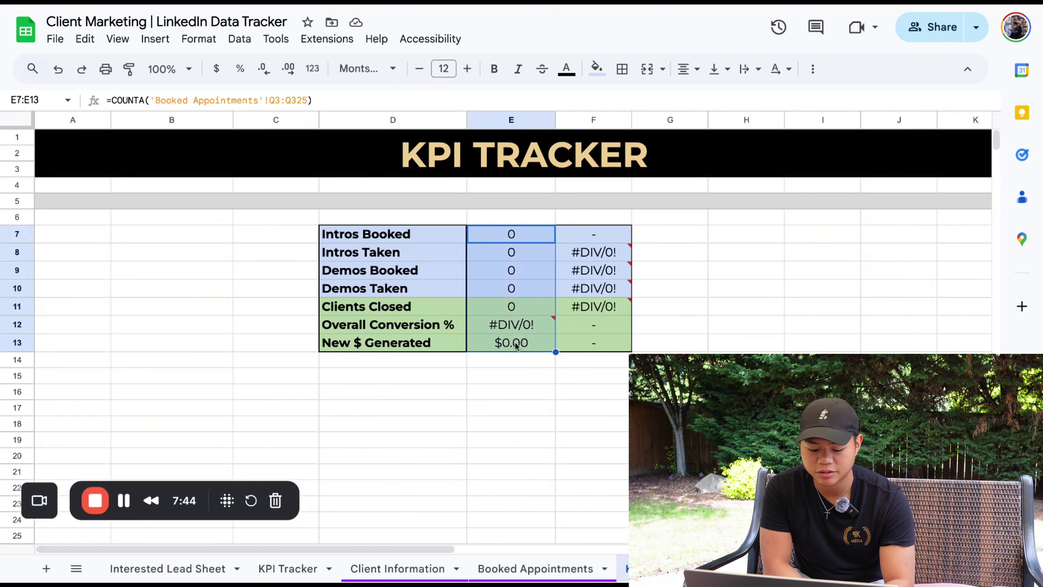
click(302, 576)
click(340, 179)
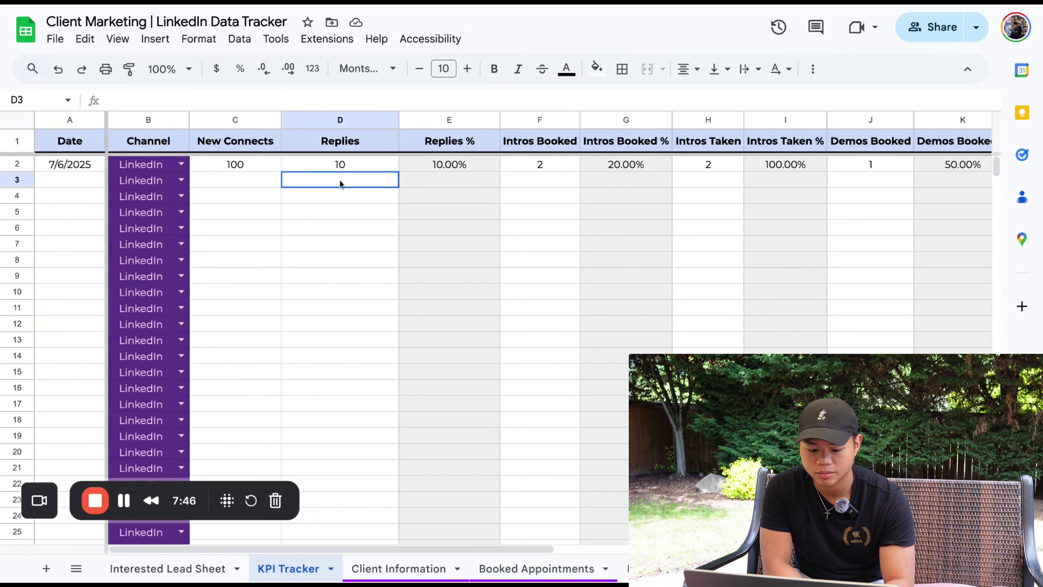